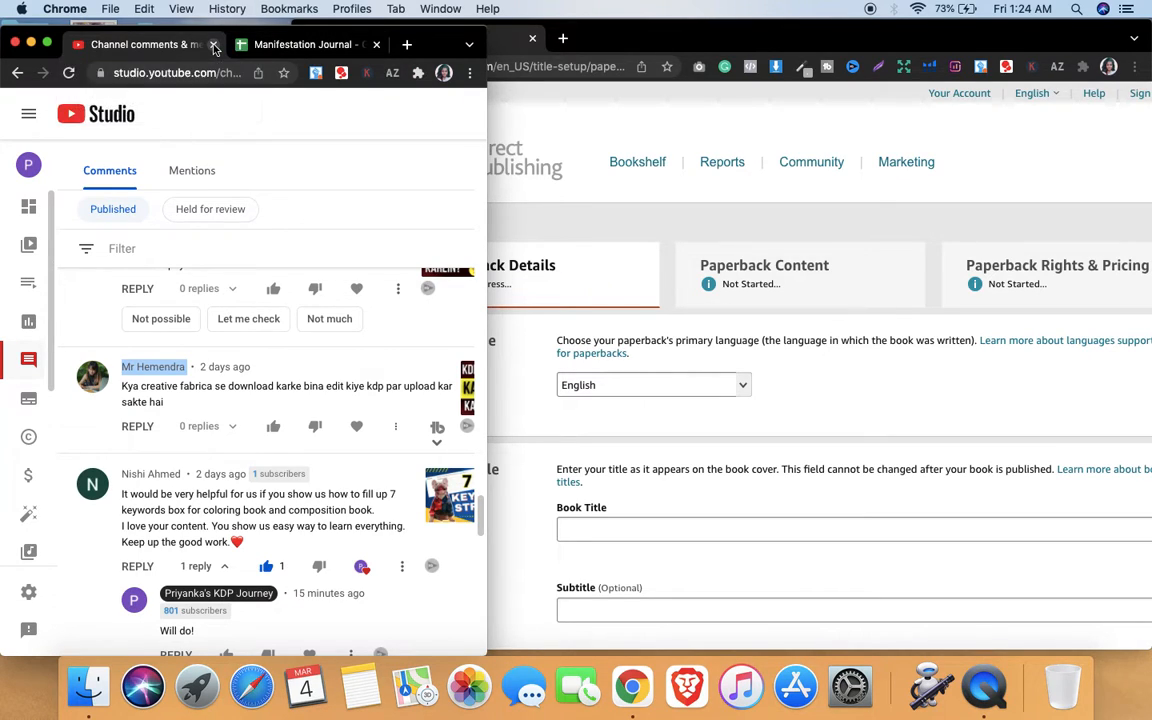
- Close the YouTube Studio comments tab and shrink the KDP title setup window so the keyword spreadsheet stays accessible beside it
left_click(213, 45)
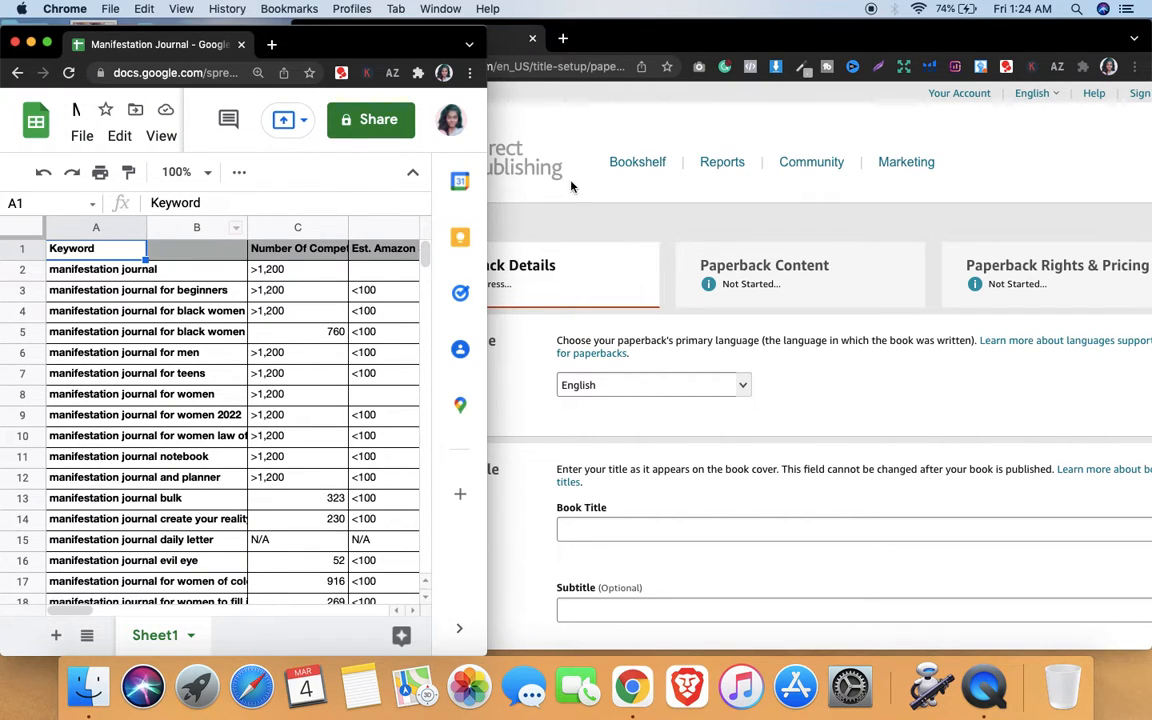
left_click(778, 403)
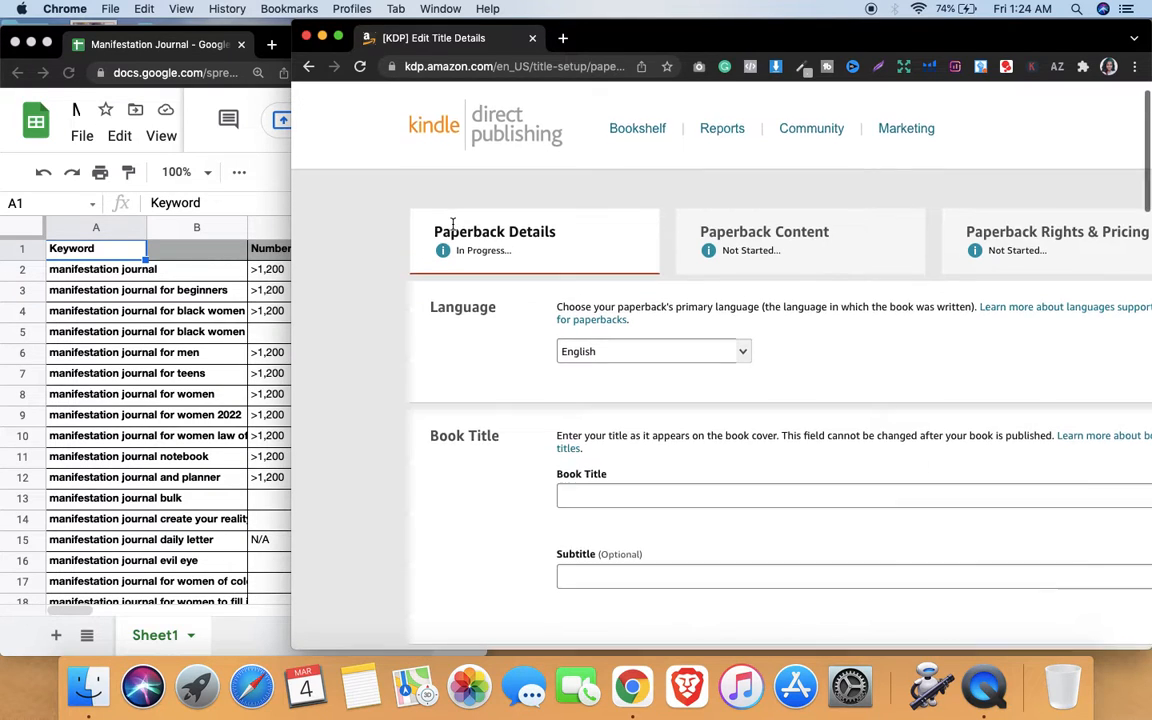
scroll(452, 229, "down", 3)
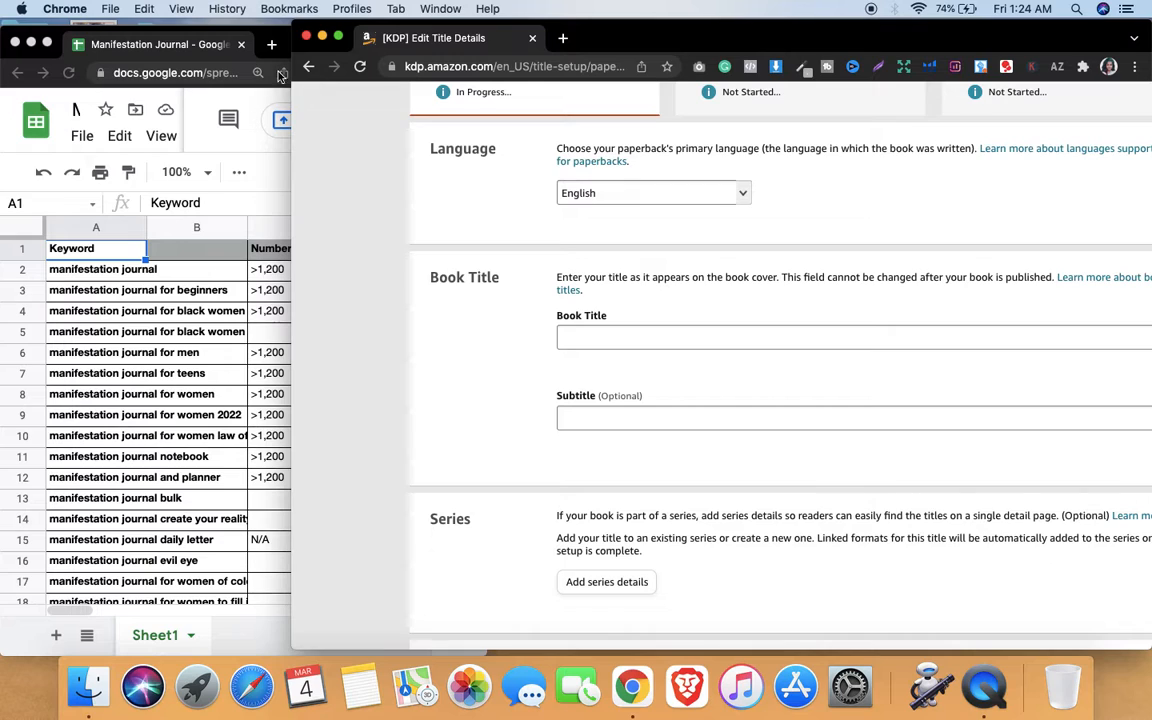
left_click_drag(297, 18, 382, 46)
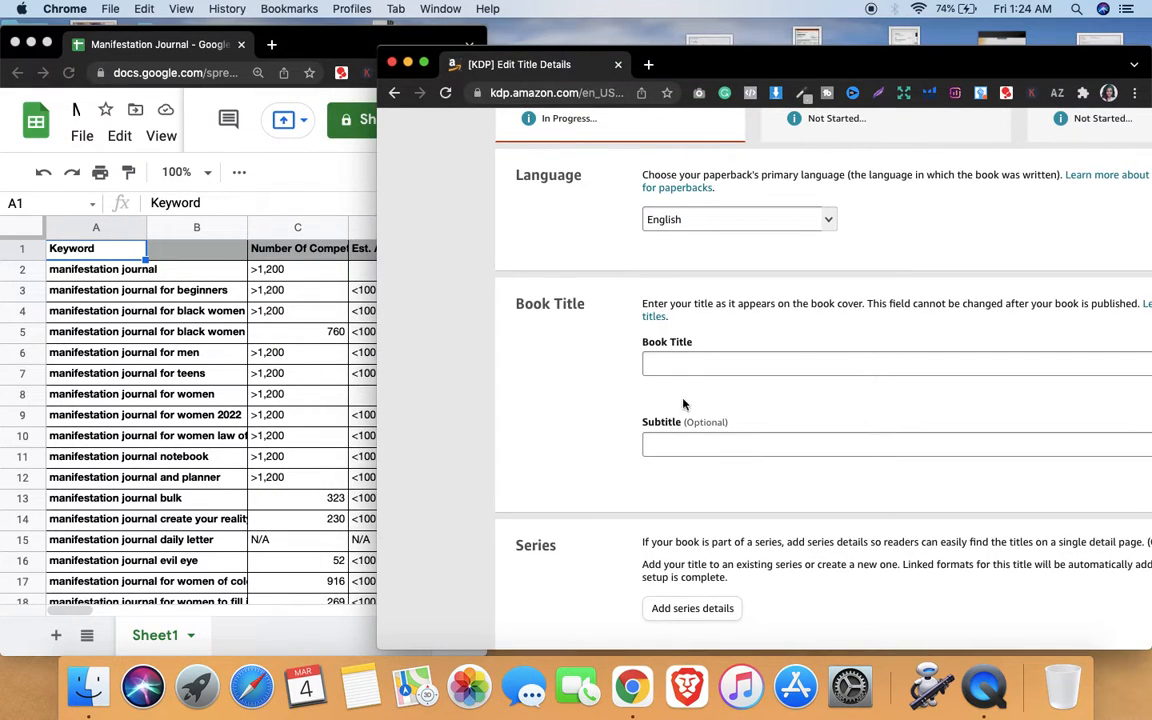
- Copy the keyword "manifestation journal" from cell A2 of the spreadsheet into the Book Title field
left_click(116, 275)
left_click(116, 275)
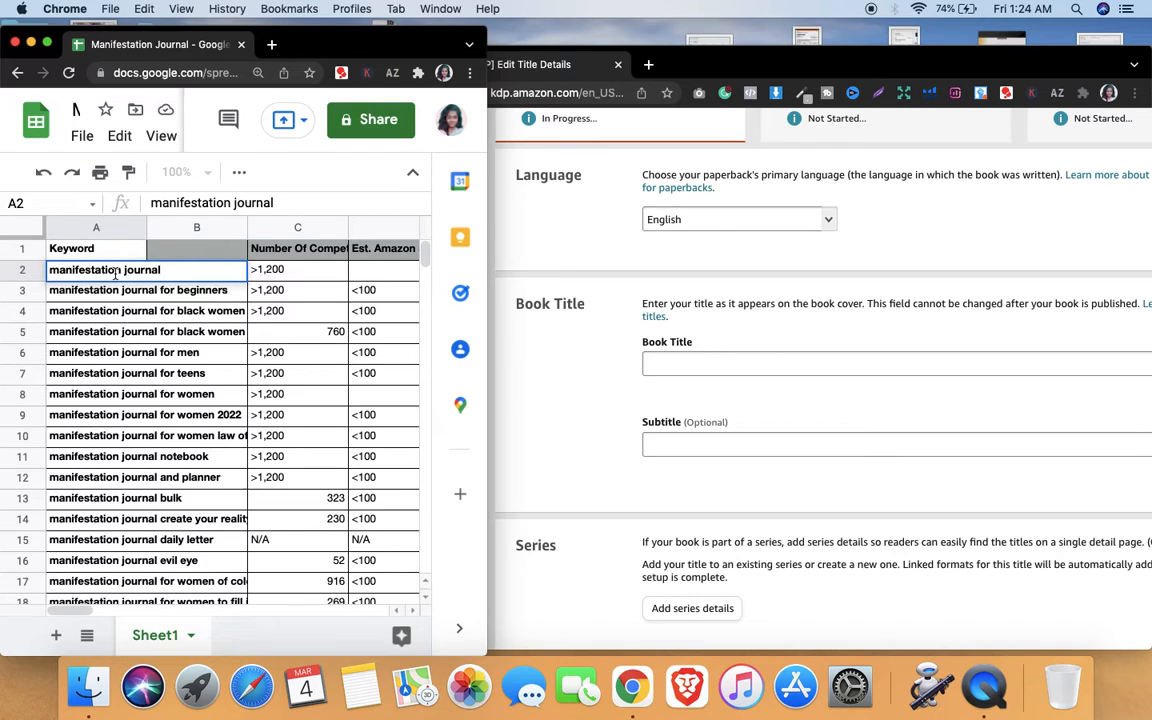
key("super+a")
key("super+c")
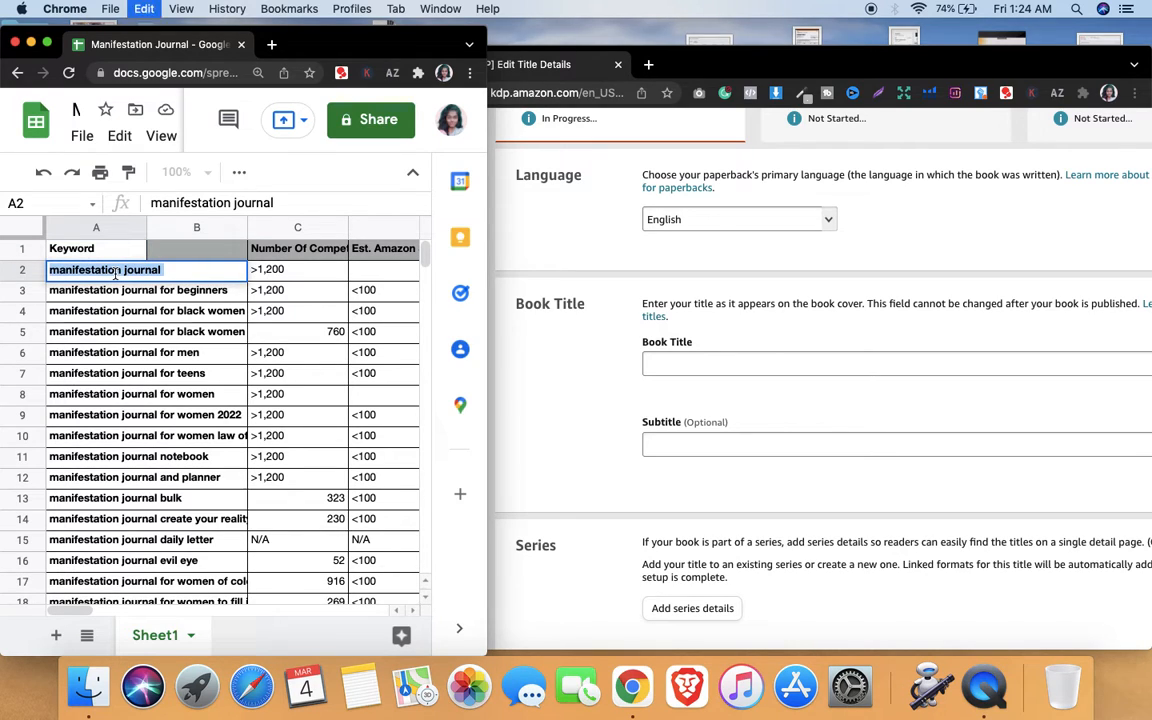
left_click(577, 332)
left_click(658, 364)
key("super+v")
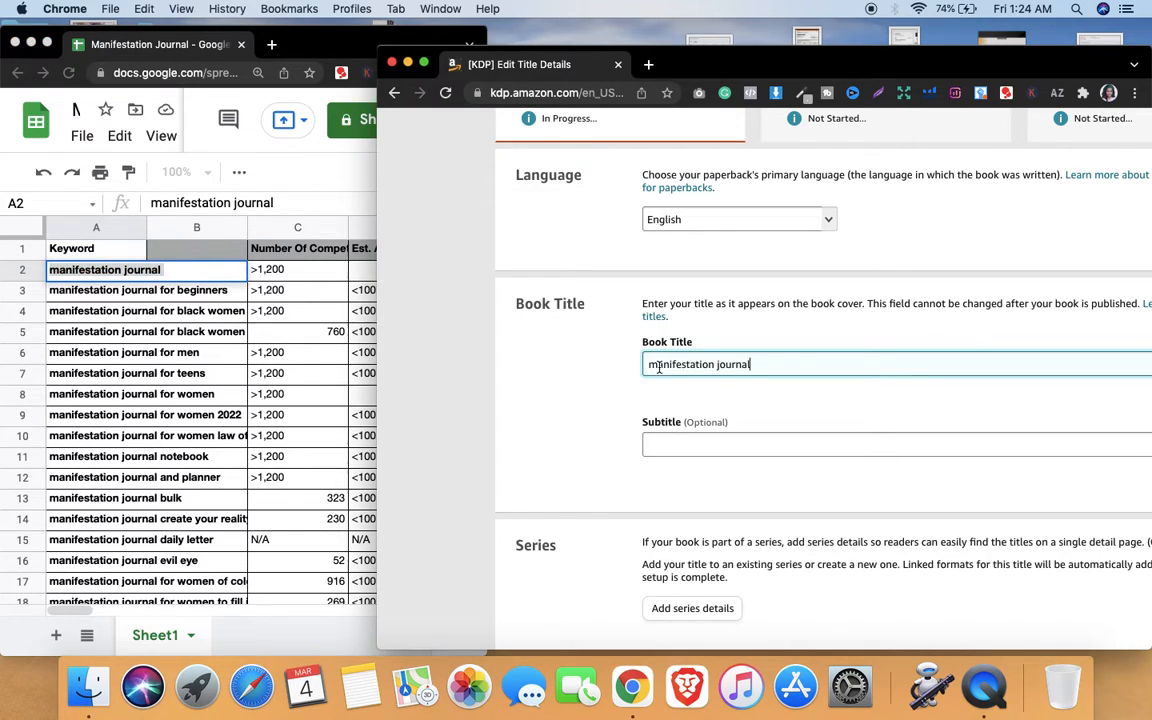
- Capitalize both words of the book title so it reads "Manifestation Journal"
left_click(658, 364)
key("BackSpace")
type("m")
key("BackSpace")
type("M")
key("Right")
key("Right")
key("Right")
key("Right")
key("Right")
key("Right")
key("Right")
key("Right")
key("Right")
key("Right")
key("Right")
key("Right")
key("Right")
key("Right")
key("BackSpace")
type("J")
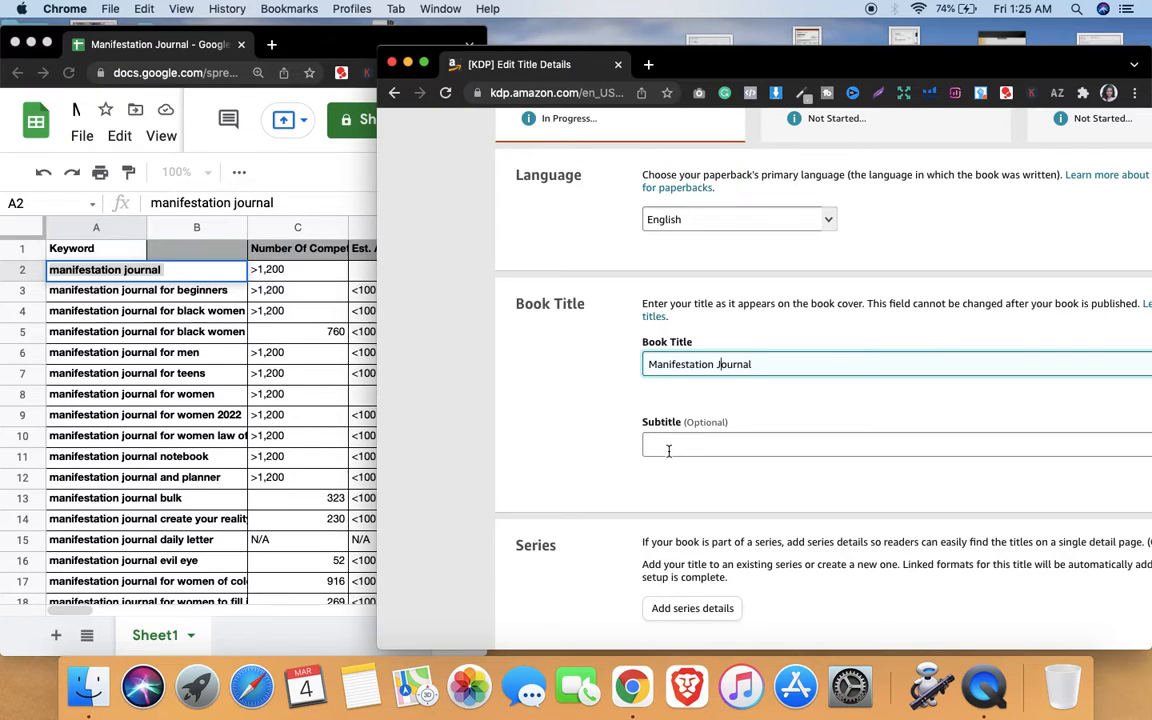
- Fill the Subtitle with "Cool" followed by the keyword "manifestation journal for beginners" copied from cell A3
left_click(138, 298)
key("super+c")
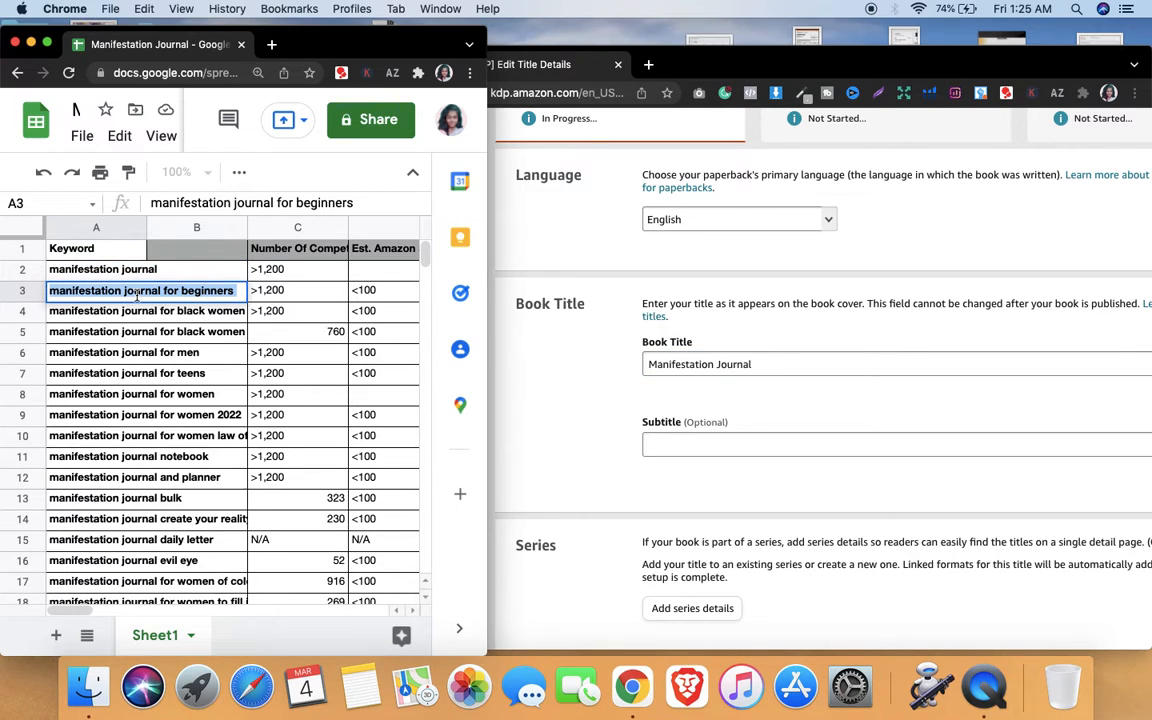
left_click(666, 443)
left_click(665, 447)
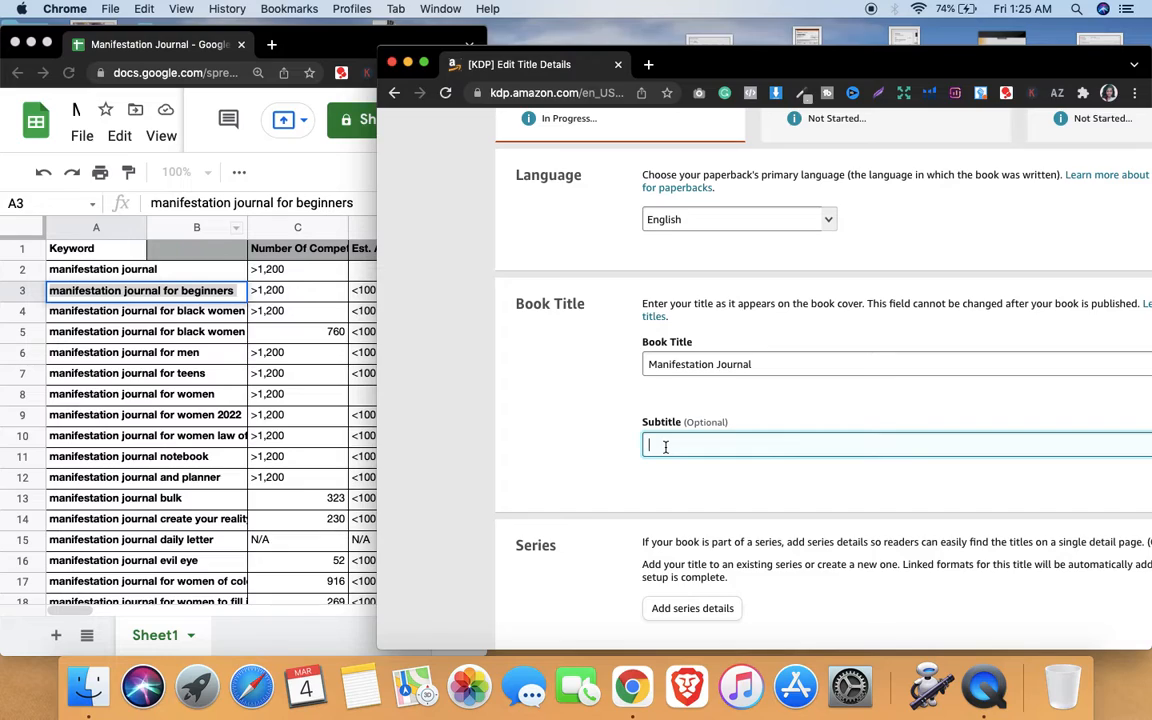
type("c")
key("BackSpace")
type("Cool,")
key("super+v")
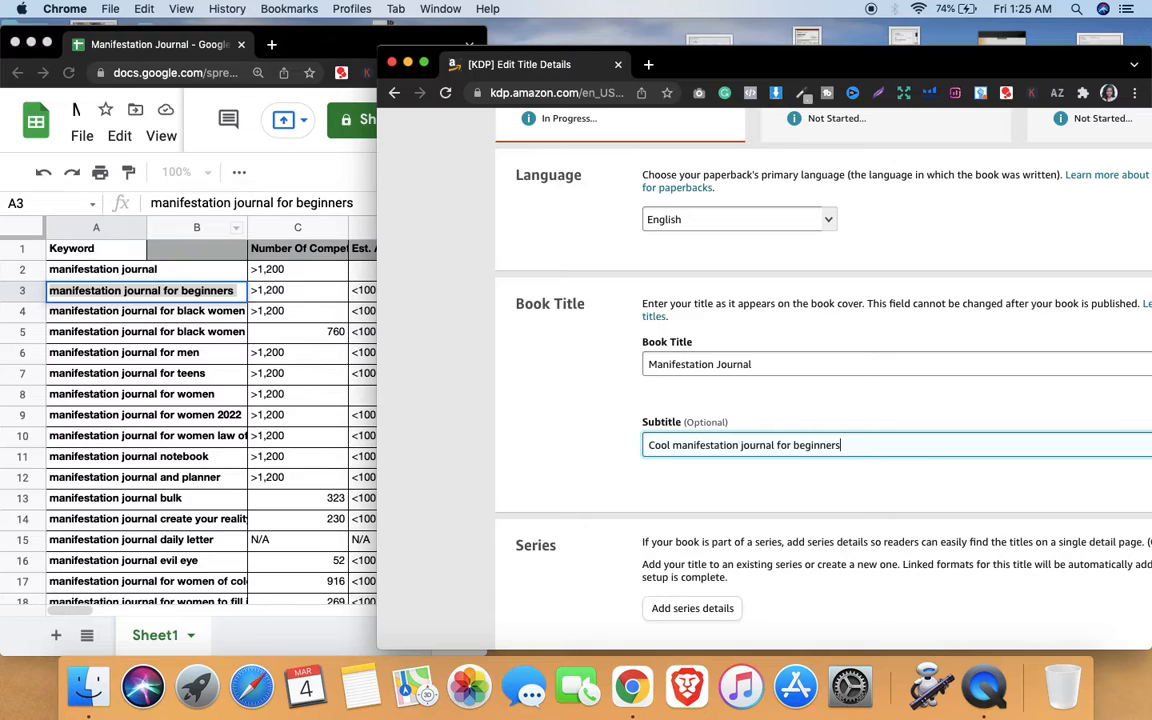
- Capitalize the subtitle's words so it reads "Cool Manifestation Journal for Beginners"
left_click(674, 441)
key("Delete")
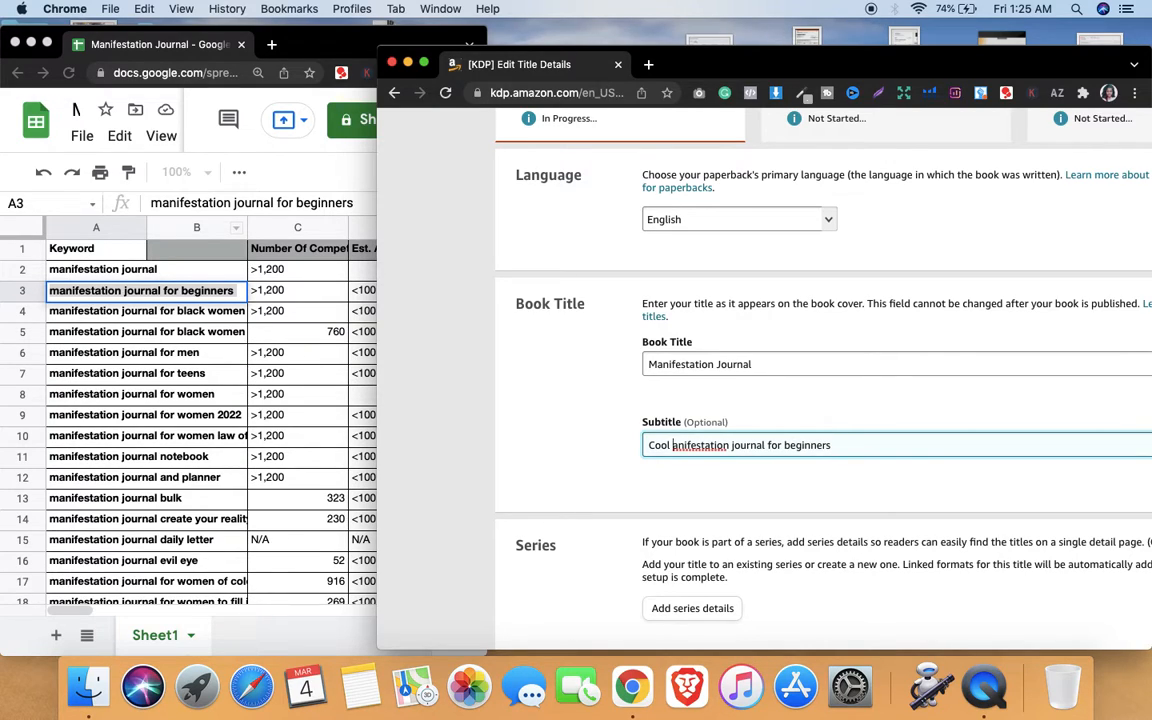
type("M")
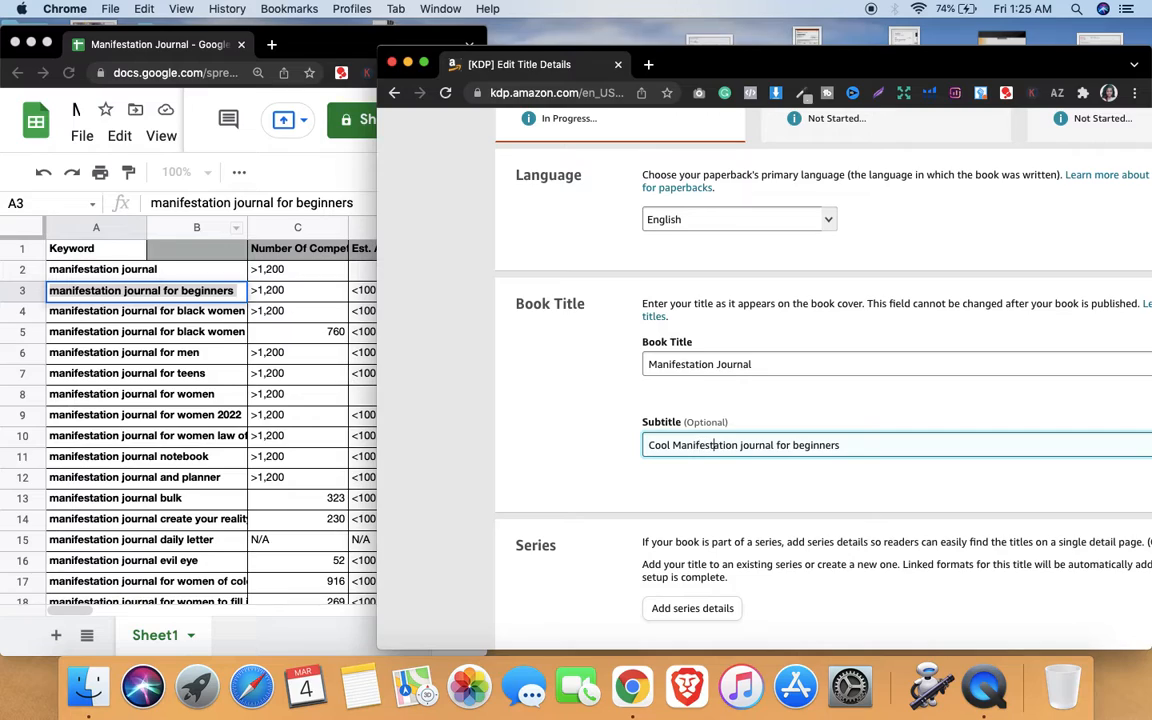
left_click(743, 445)
key("BackSpace")
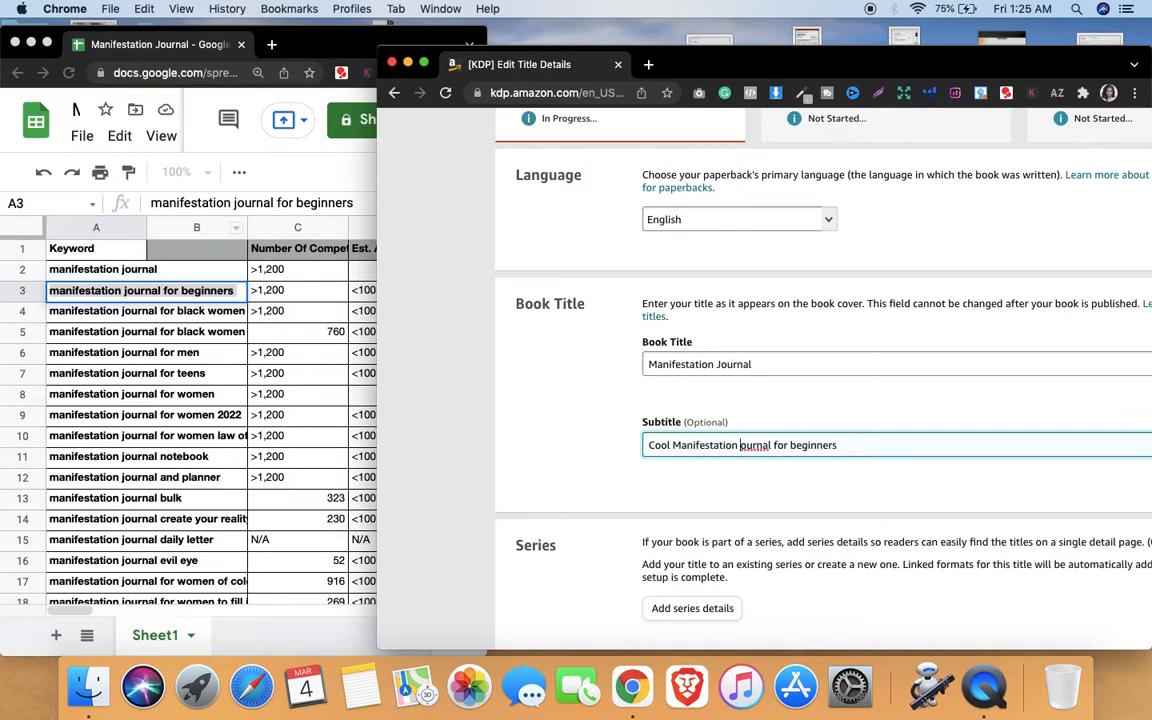
type("J")
left_click(798, 444)
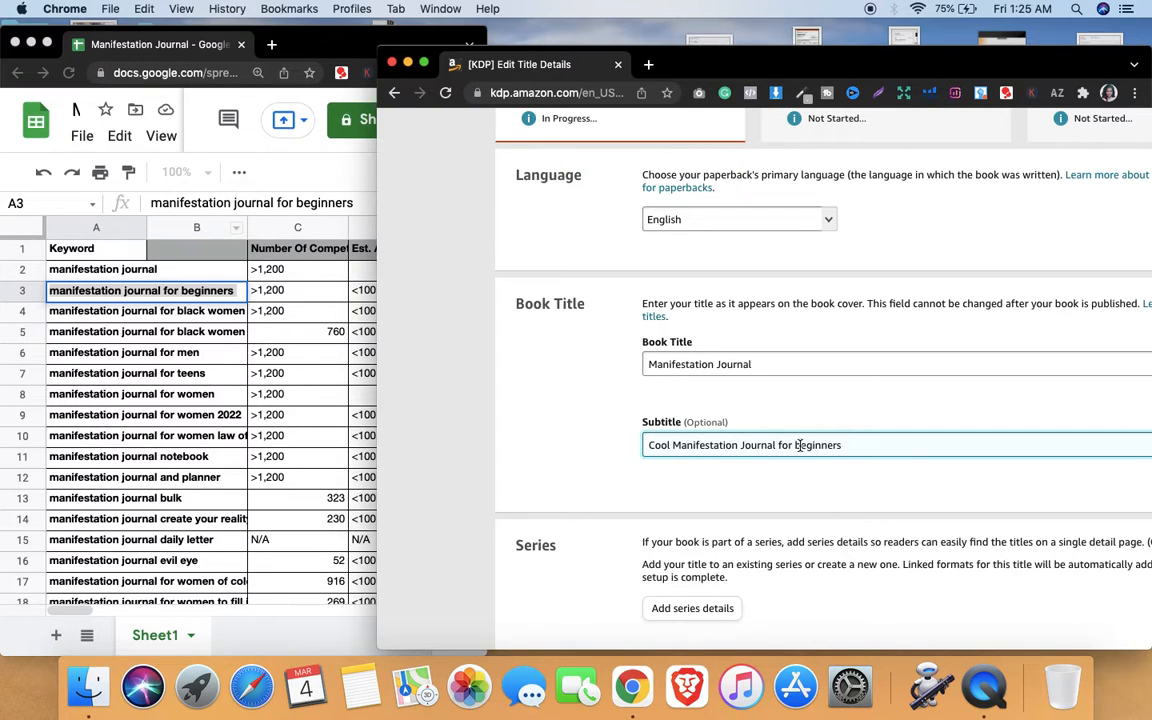
key("BackSpace")
type("B")
- Append "with Pretty Flower Cover" to the end of the subtitle
left_click(848, 445)
type(", ")
type(" w")
type("ith")
type("Pret")
type("ty")
key("BackSpace")
key("BackSpace")
key("BackSpace")
type("tty Flower Cover")
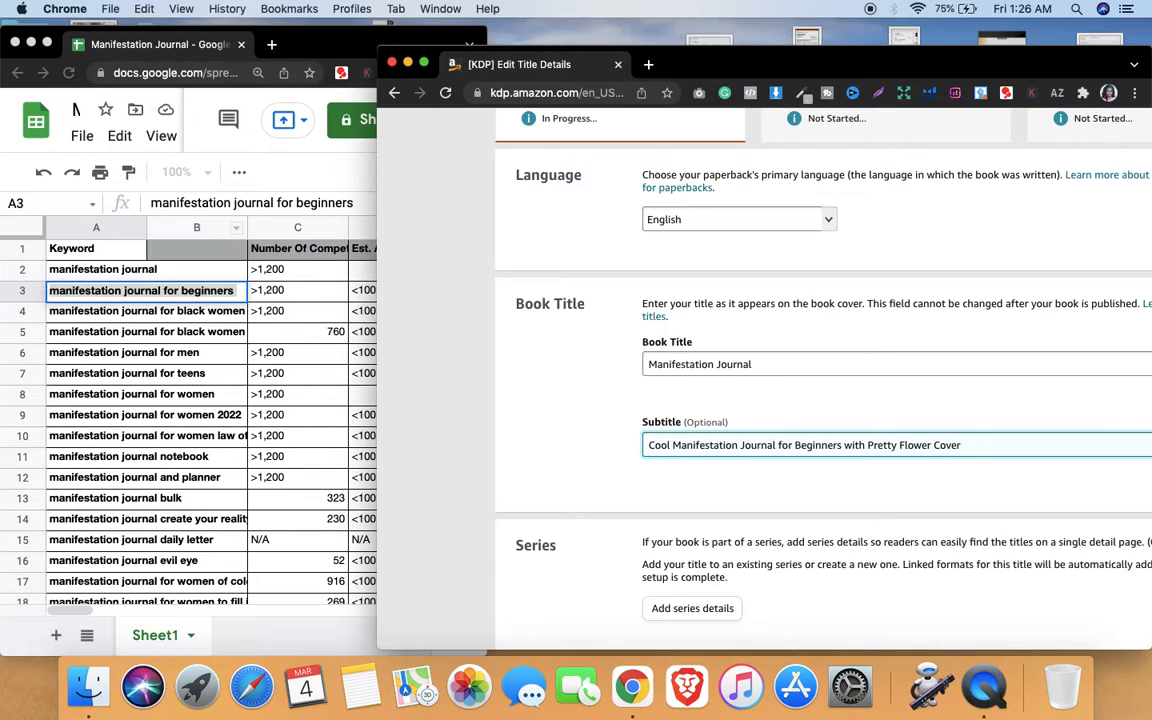
- Append ", Blue & Pink" to the subtitle after "Cover"
type(", ")
type("B")
type("lac")
key("BackSpace")
key("BackSpace")
key("BackSpace")
type("lue & Pink")
left_click(777, 490)
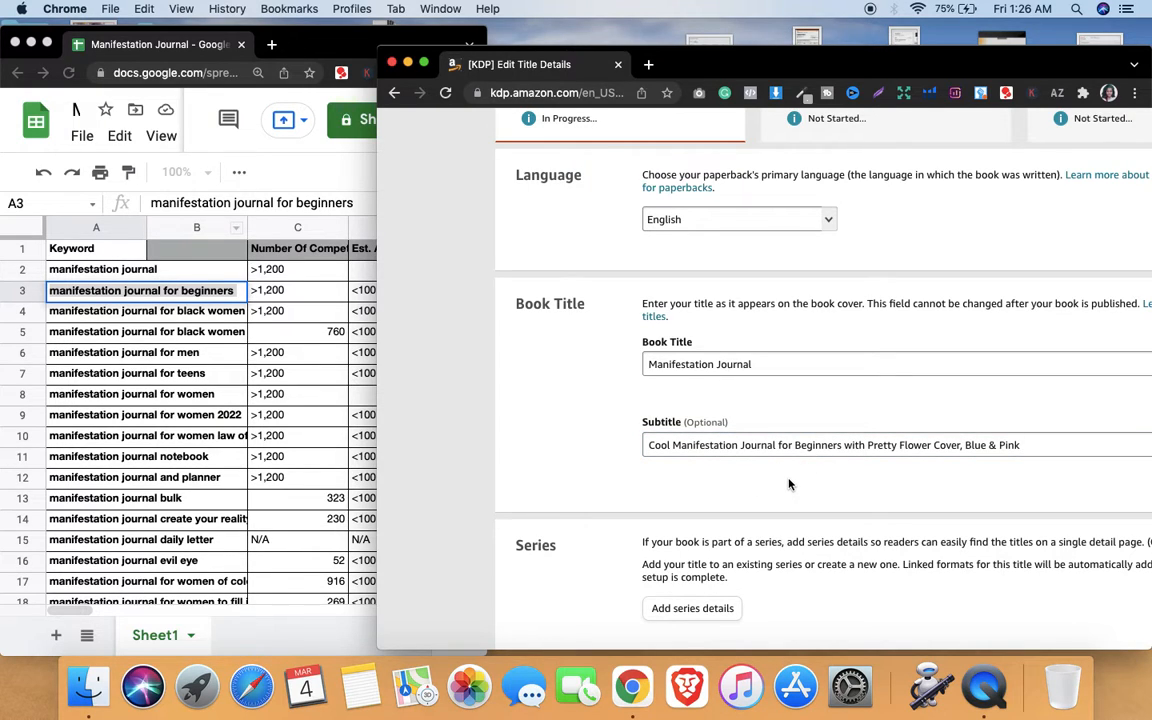
- Enlarge both browser windows so the book form's Keywords section and the keyword sheet have more room
scroll(789, 484, "down", 4)
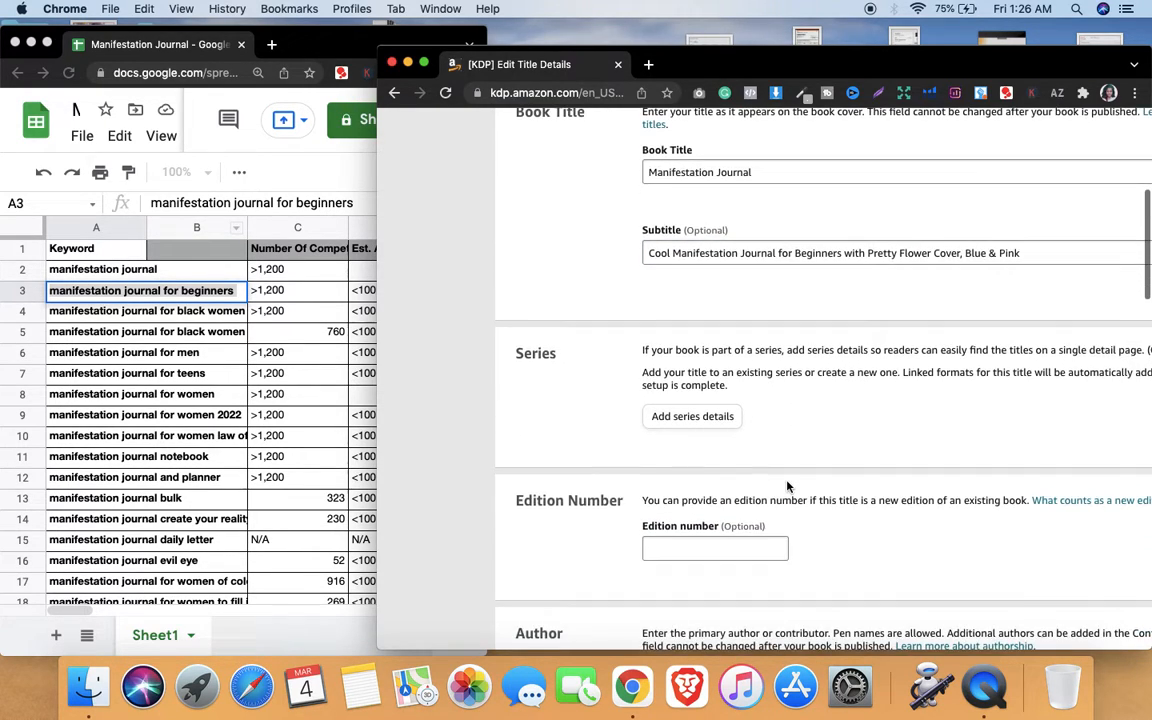
scroll(789, 486, "down", 5)
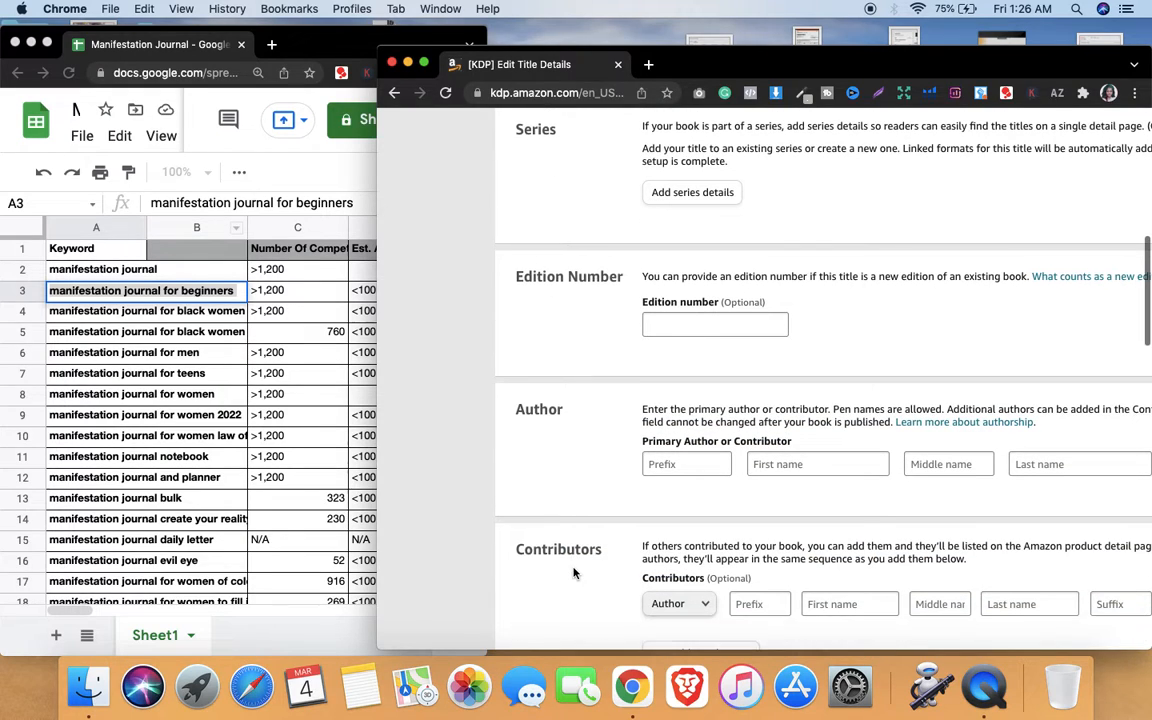
scroll(574, 572, "down", 3)
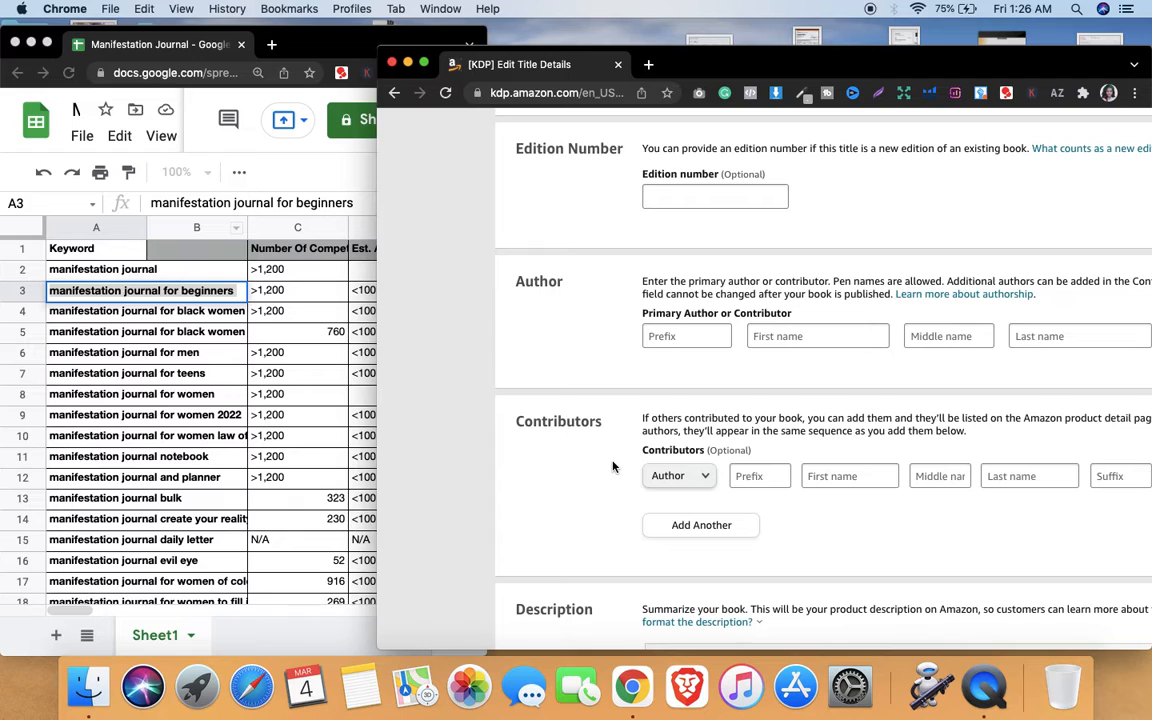
left_click_drag(865, 47, 775, 21)
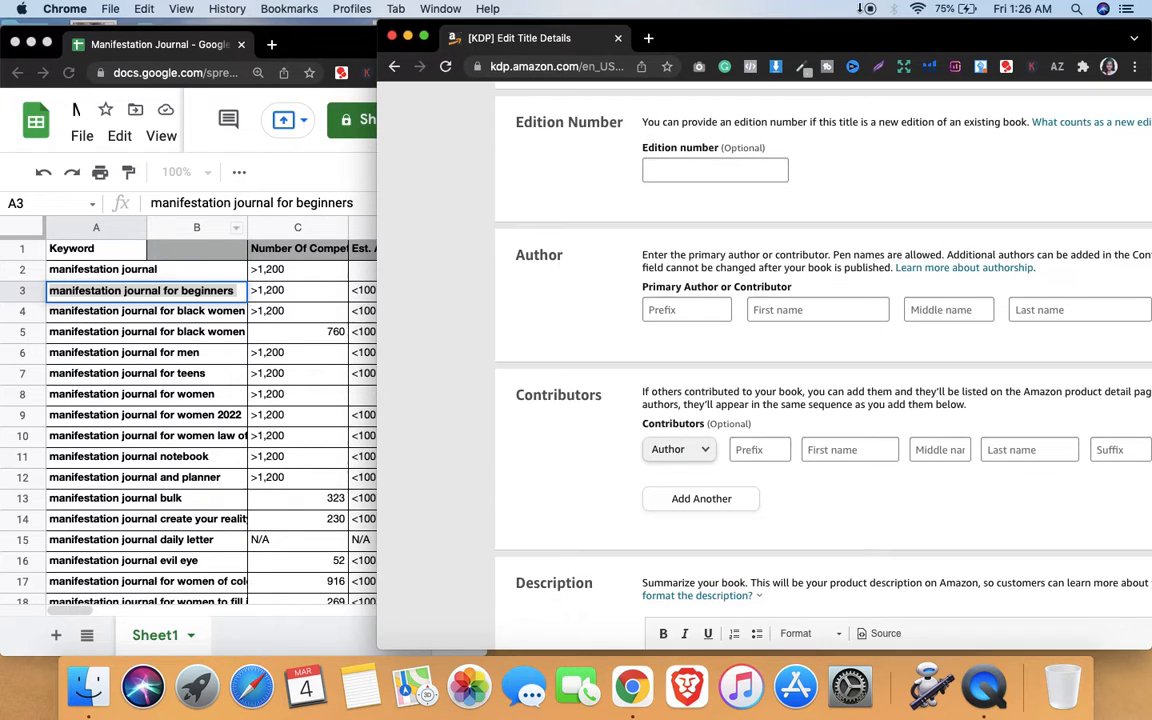
scroll(731, 245, "down", 1)
scroll(731, 245, "down", 5)
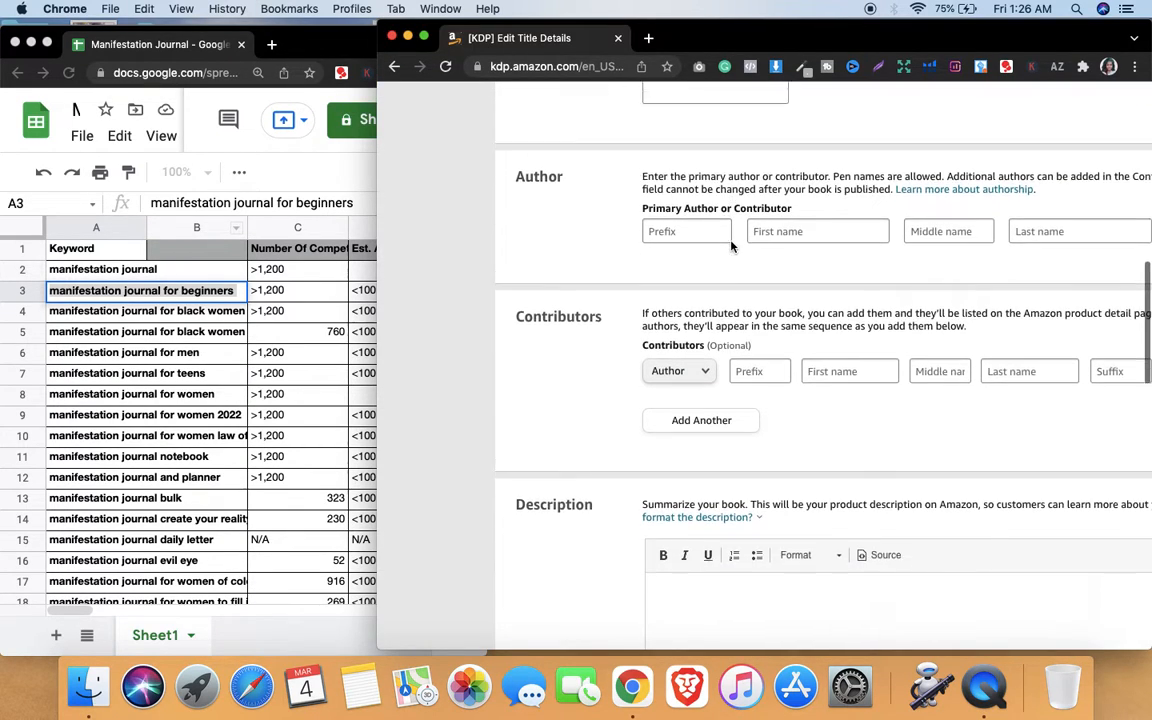
scroll(743, 376, "down", 10)
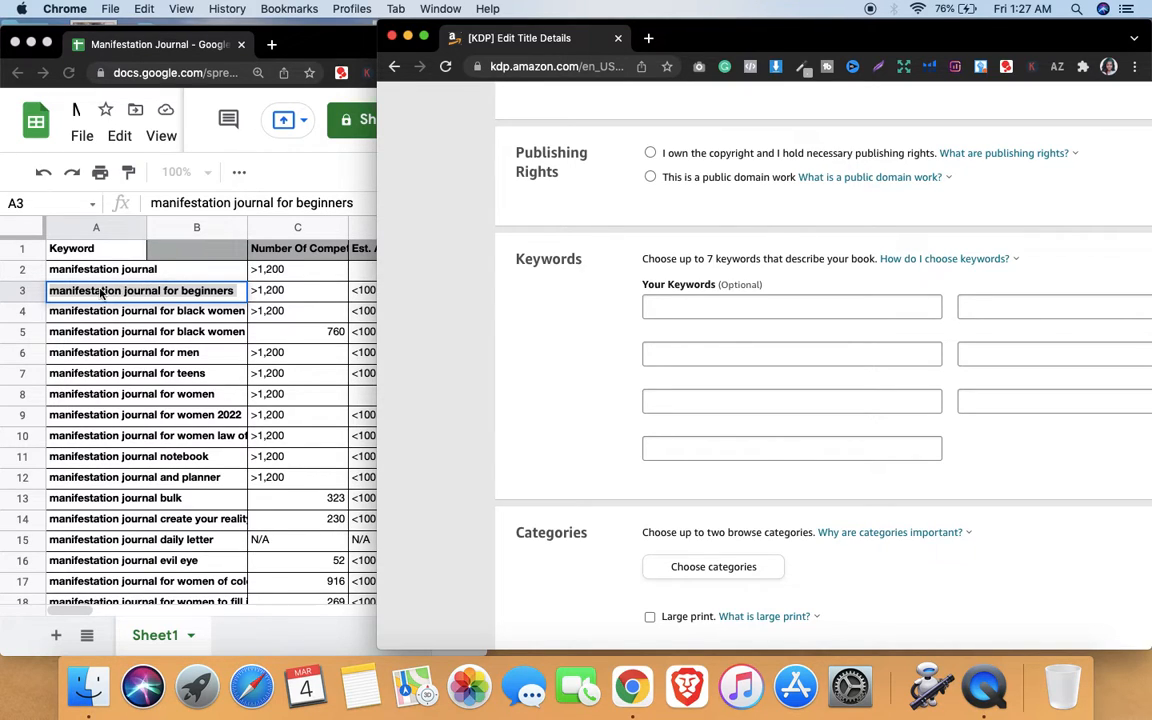
left_click(172, 316)
left_click(172, 316)
key("Left")
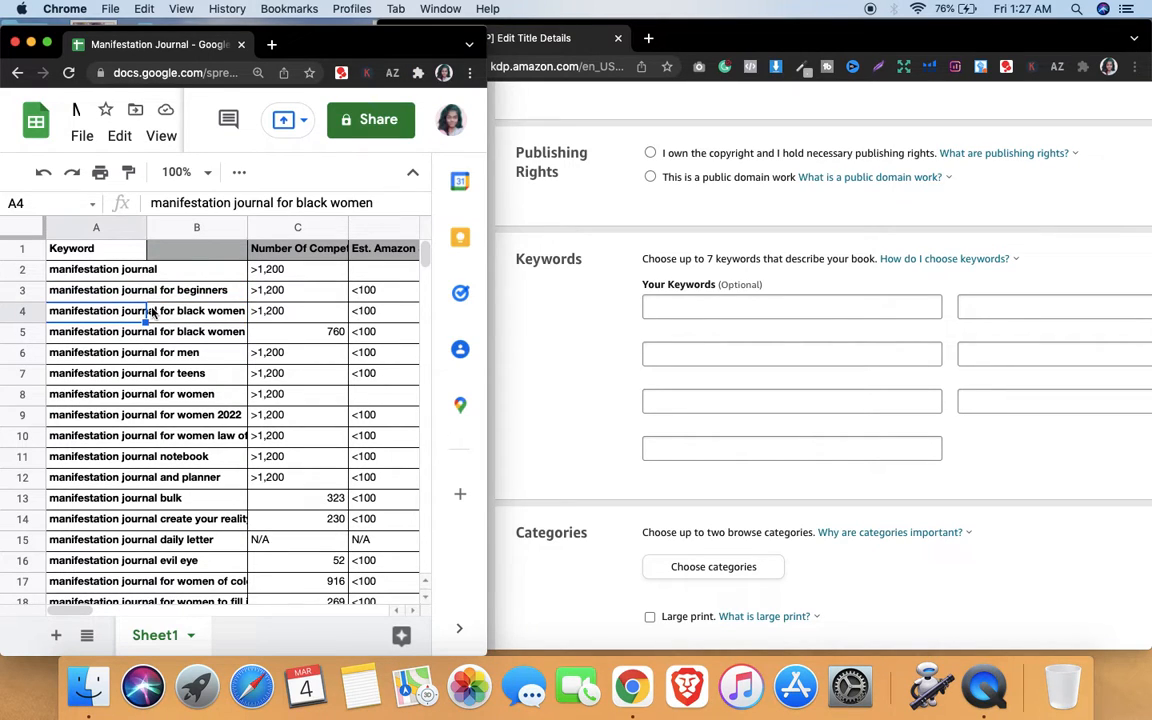
left_click_drag(487, 26, 595, 8)
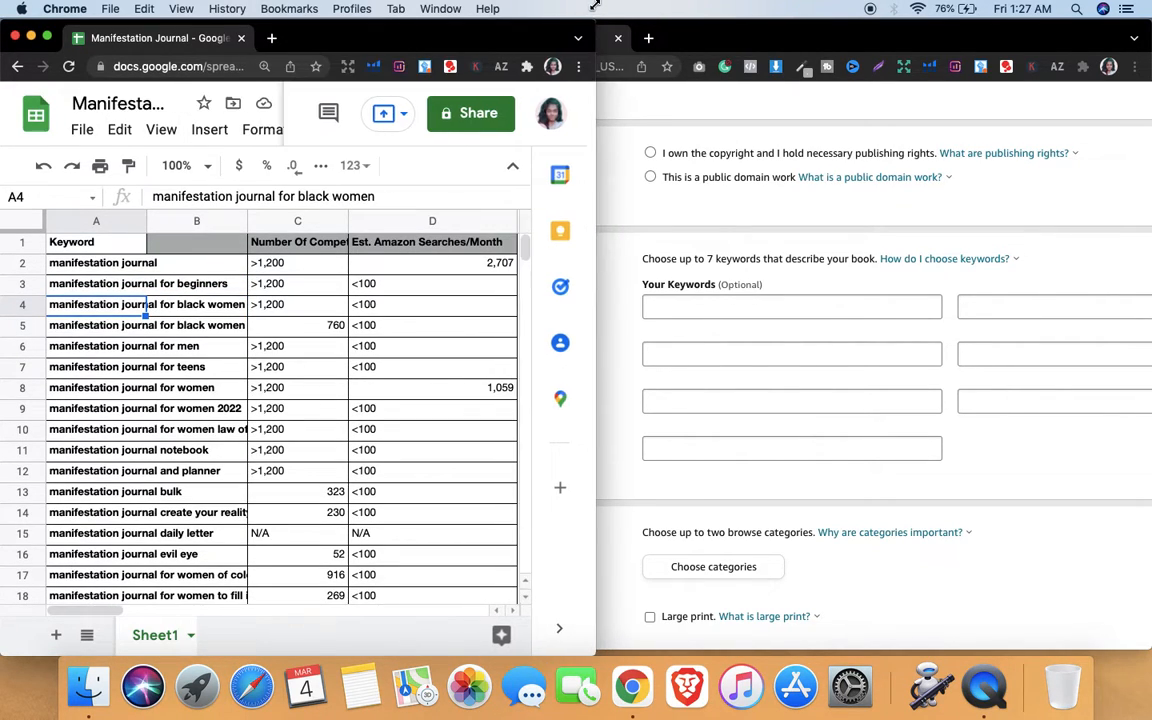
- Copy only "black women" from the keyword phrase in cell A4 into the first keyword field
left_click(172, 314)
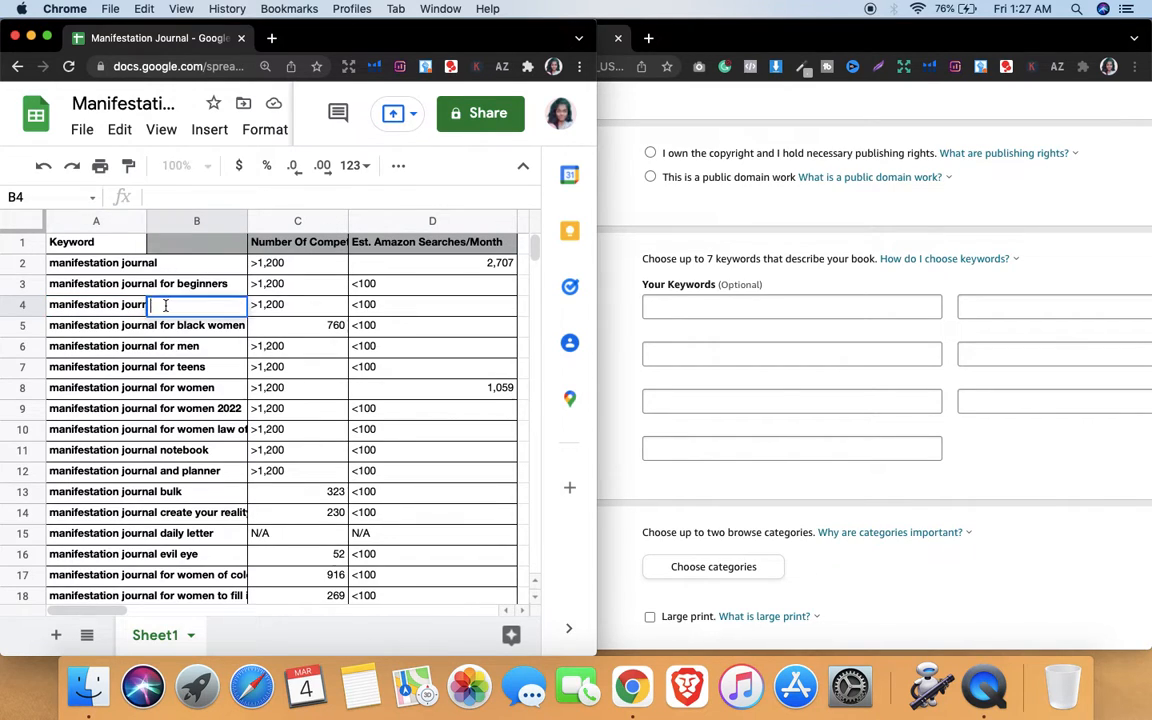
double_click(124, 305)
key("shift+Left")
key("shift+Left")
key("shift+Left")
key("shift+Left")
key("shift+Left")
key("shift+Left")
key("shift+Left")
key("shift+Left")
key("shift+Left")
key("shift+Left")
key("shift+Left")
key("shift+Left")
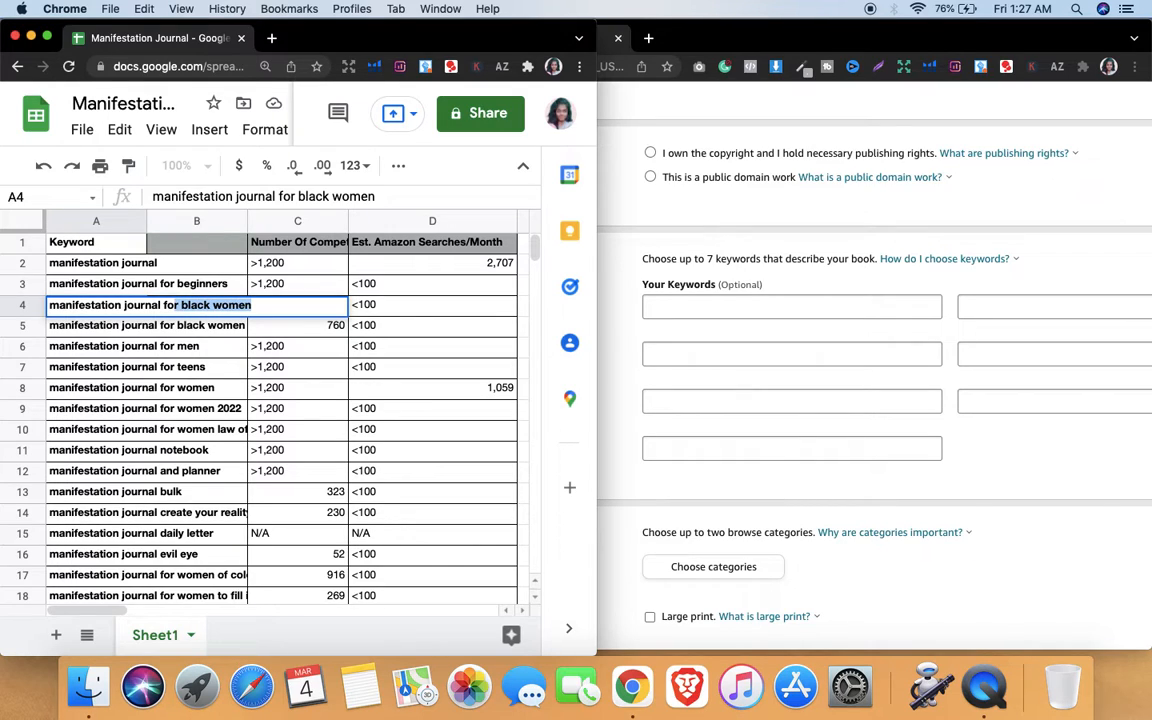
key("shift+Right")
key("super+c")
left_click(657, 316)
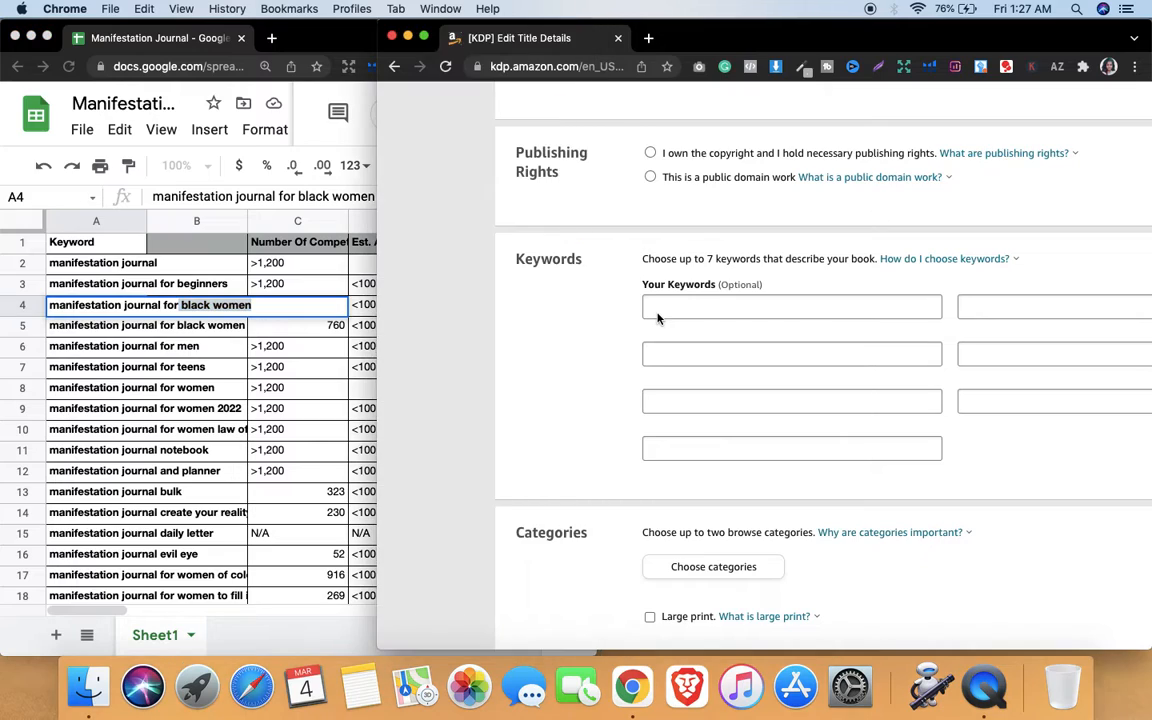
left_click(652, 308)
key("super+v")
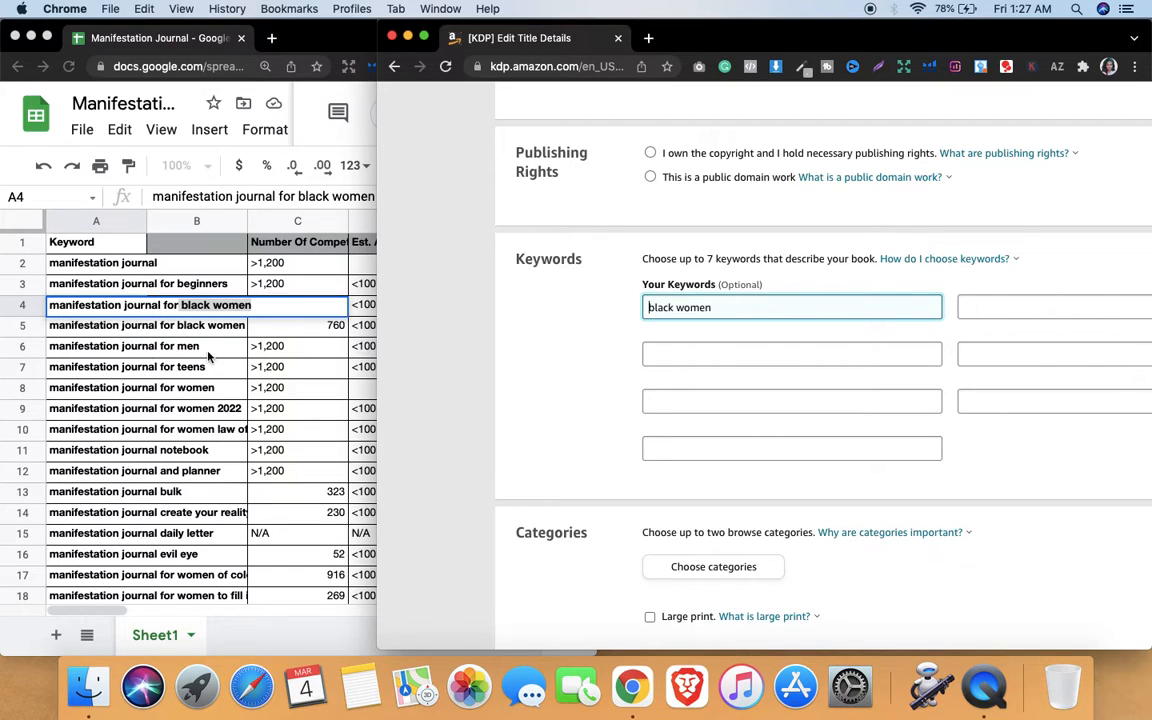
- Extend the first keyword field with "men teens 2022" after "black women"
left_click(807, 308)
type("men")
type("teens")
type("2022")
- Widen column B in the spreadsheet so the full keyword phrases fit
left_click(205, 429)
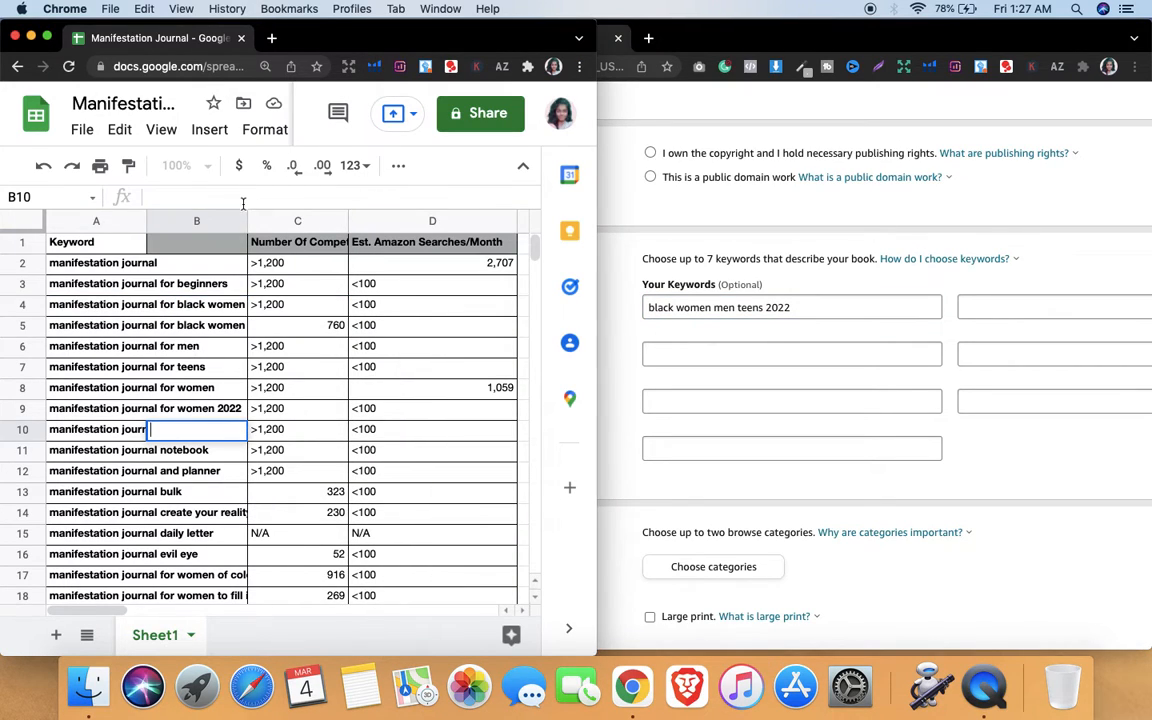
left_click_drag(247, 221, 338, 221)
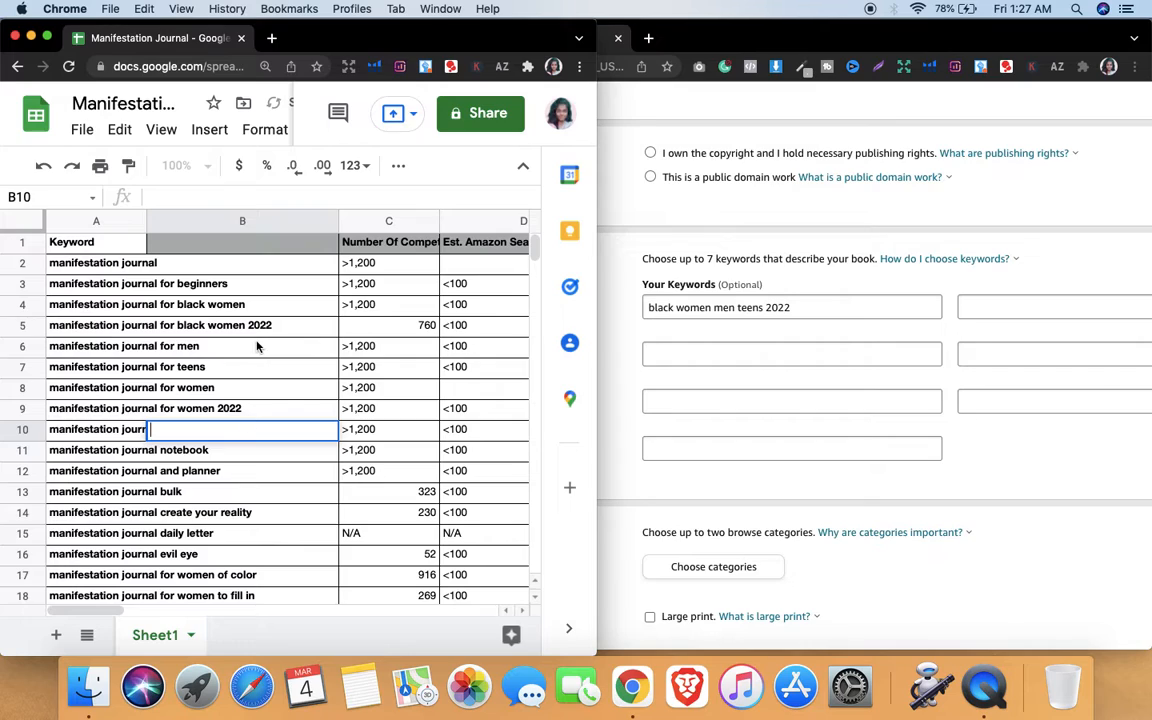
left_click(297, 342)
left_click(297, 433)
left_click(149, 437)
- Copy "law of attraction" from cell A10 and append it to the first keyword field, with single spacing after "2022"
double_click(251, 428)
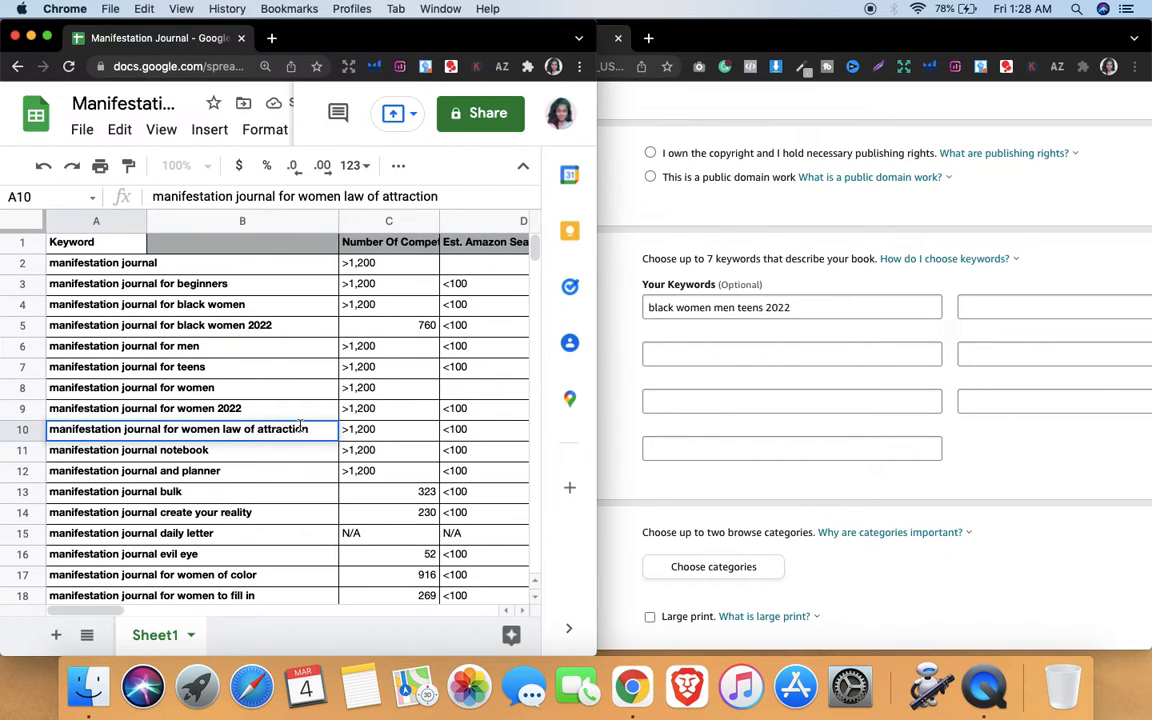
double_click(272, 428)
left_click_drag(265, 428, 222, 428)
key("super+c")
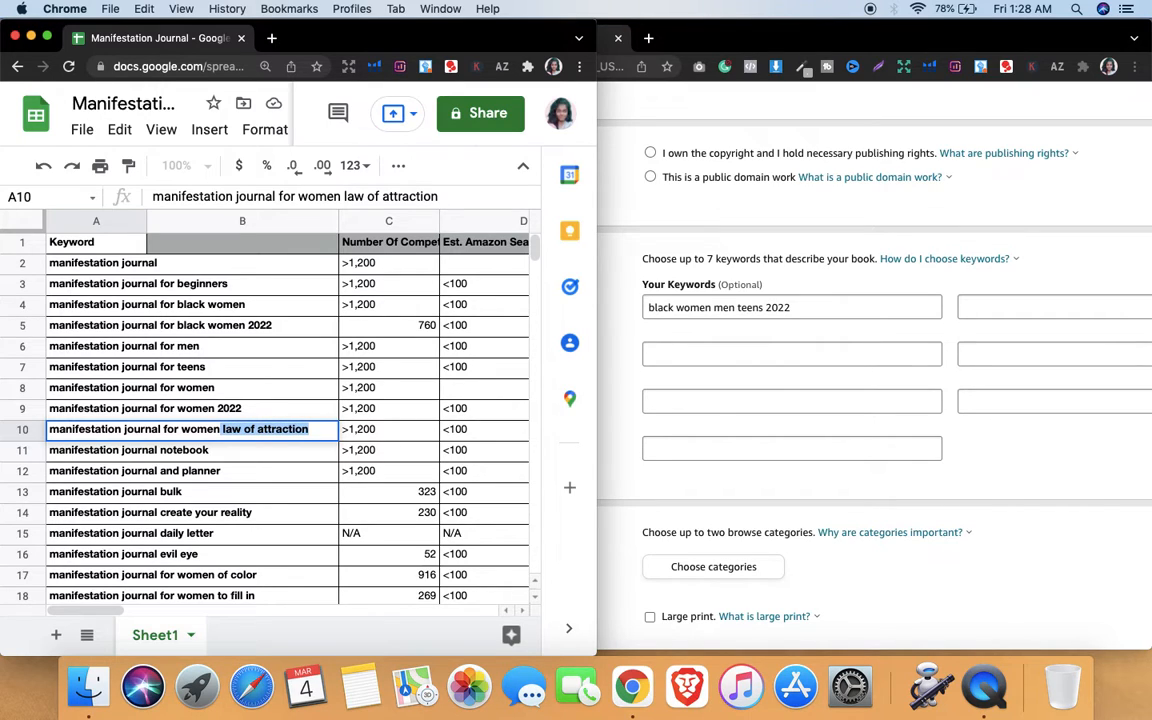
left_click(759, 274)
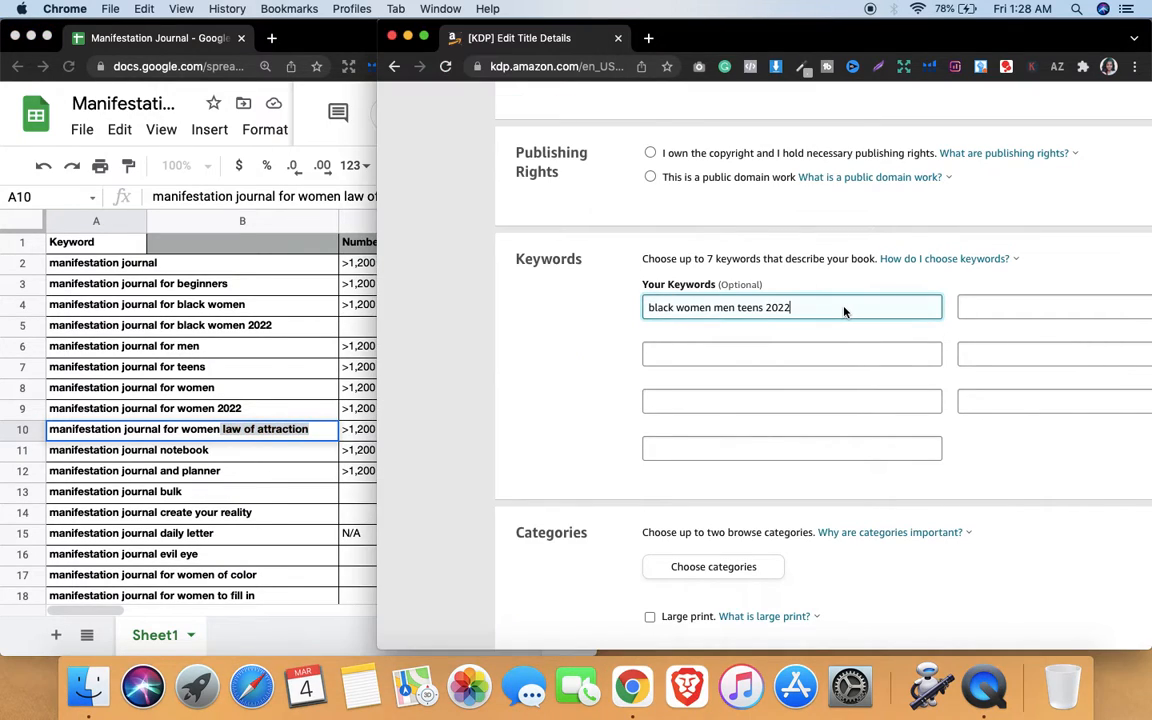
key("super+v")
left_click(795, 309)
key("BackSpace")
left_click(681, 356)
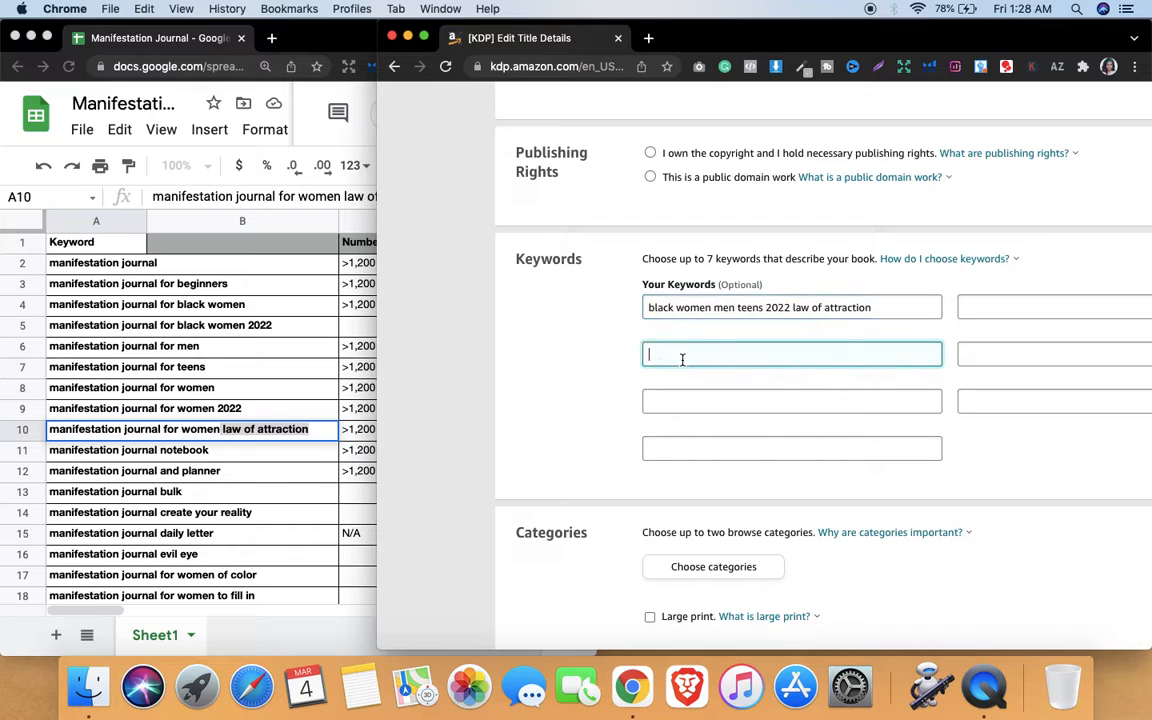
- Fill the keyword field directly below the first one with "notebook planner create your reality daily letter"
type("note")
type("booo")
type("k ")
type("planne")
type("r")
type(" create y")
type("our re")
type("ality")
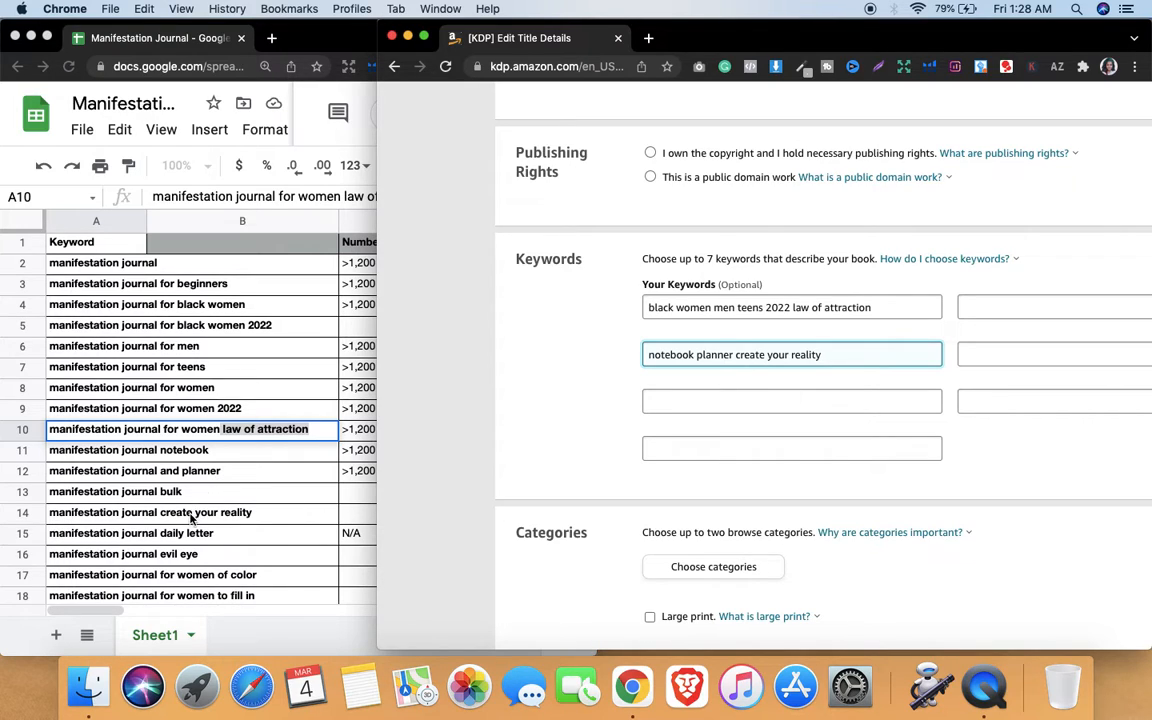
type("daily letter")
- Enter "evil eye women of color to fill in" in the keyword field beside the first one
left_click(988, 310)
type("evil eye")
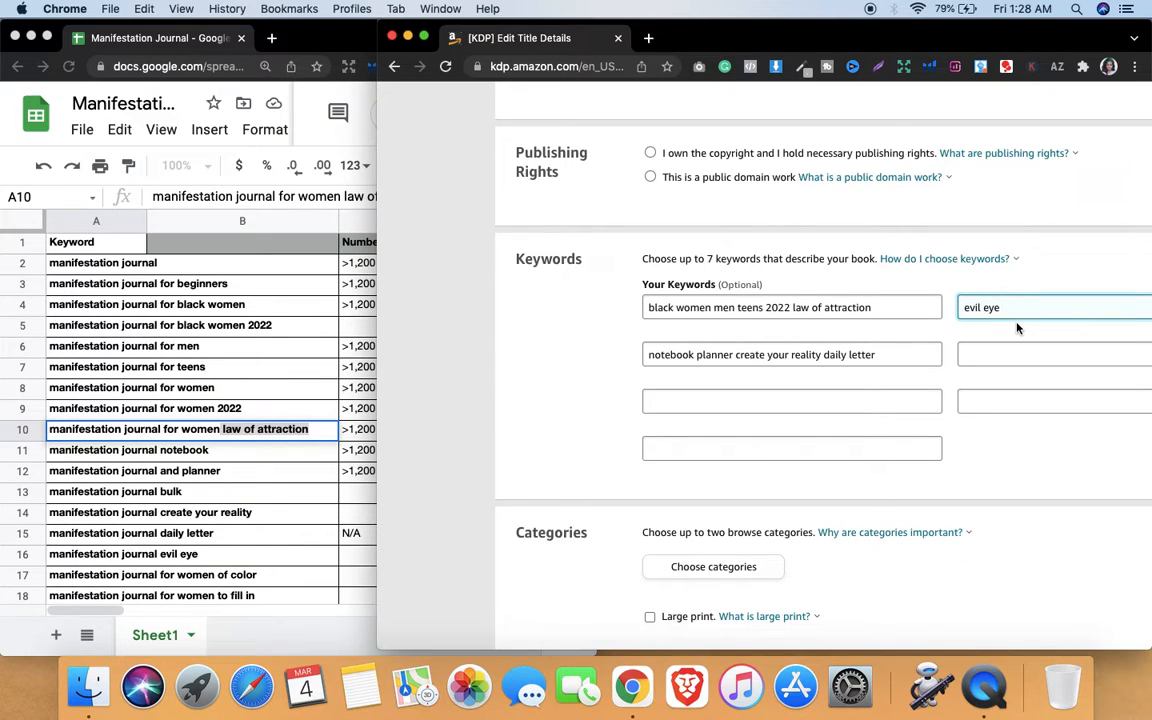
type("women of color to fill in")
- Look through the remaining keyword phrases in the spreadsheet down to row 29 for unused terms
left_click(276, 566)
left_click(309, 429)
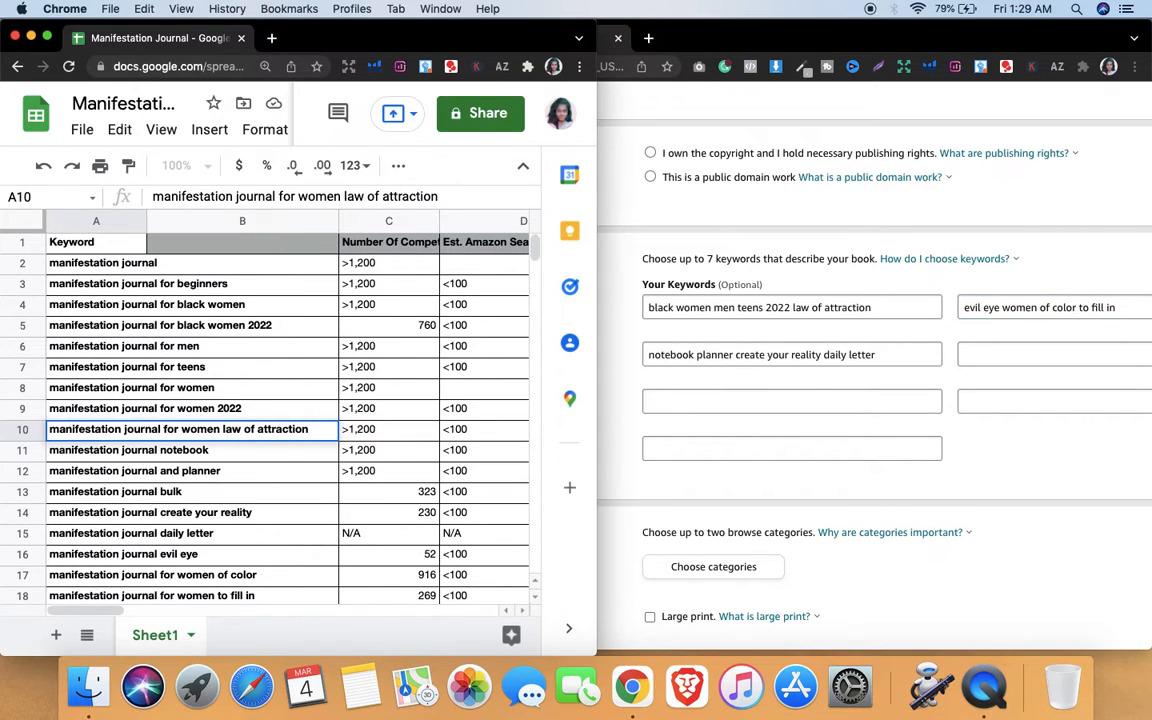
left_click(230, 575)
key("Down")
key("Down")
key("Down")
key("Down")
key("Down")
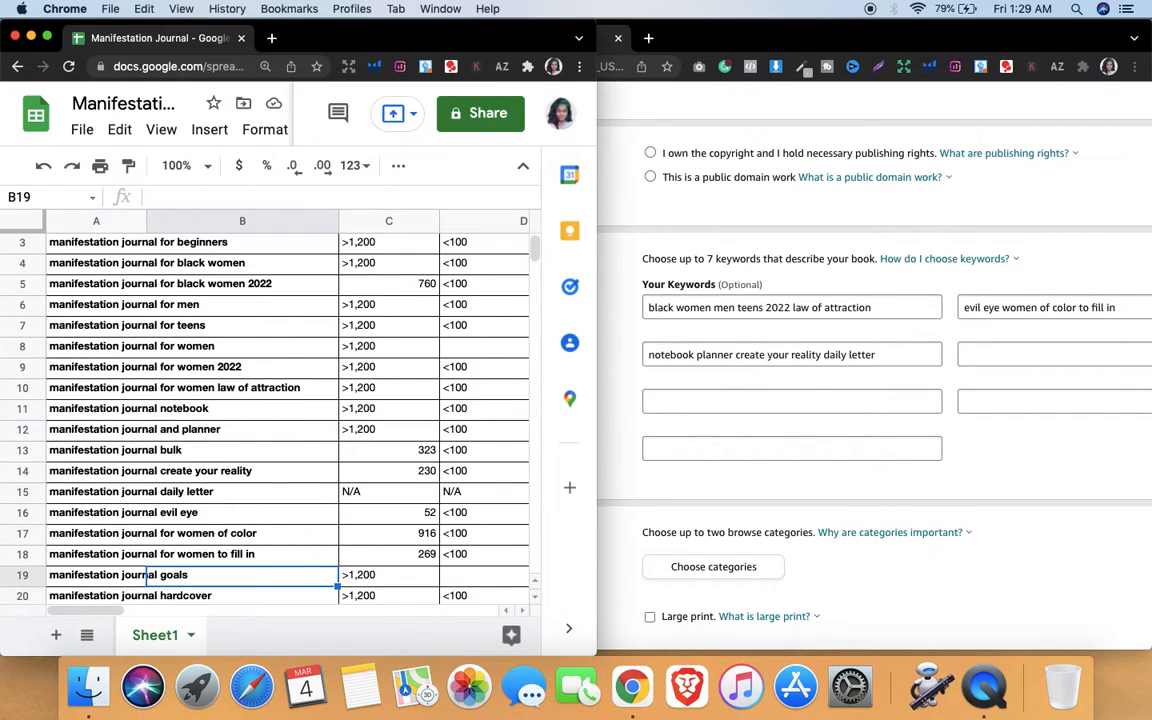
key("Down")
key("Down")
key("Down")
key("Down")
key("Down")
key("Down")
key("Down")
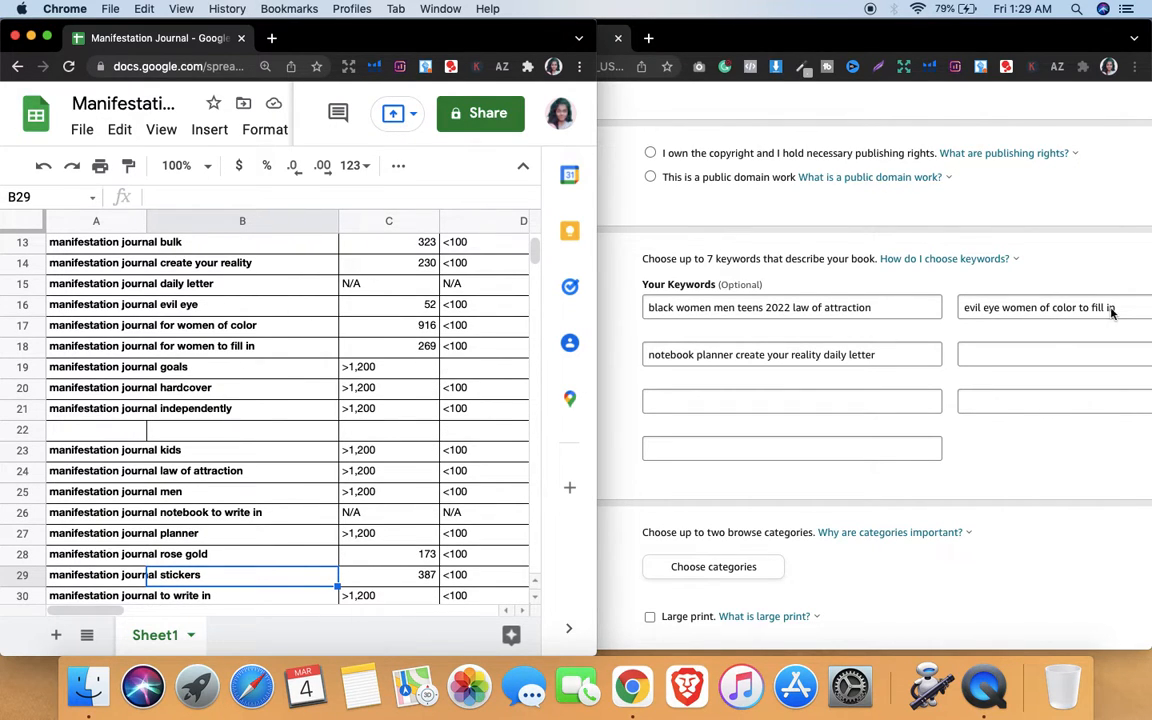
- Widen the KDP window to show both keyword columns, and append "goals" to the "evil eye" keyword field
left_click(714, 36)
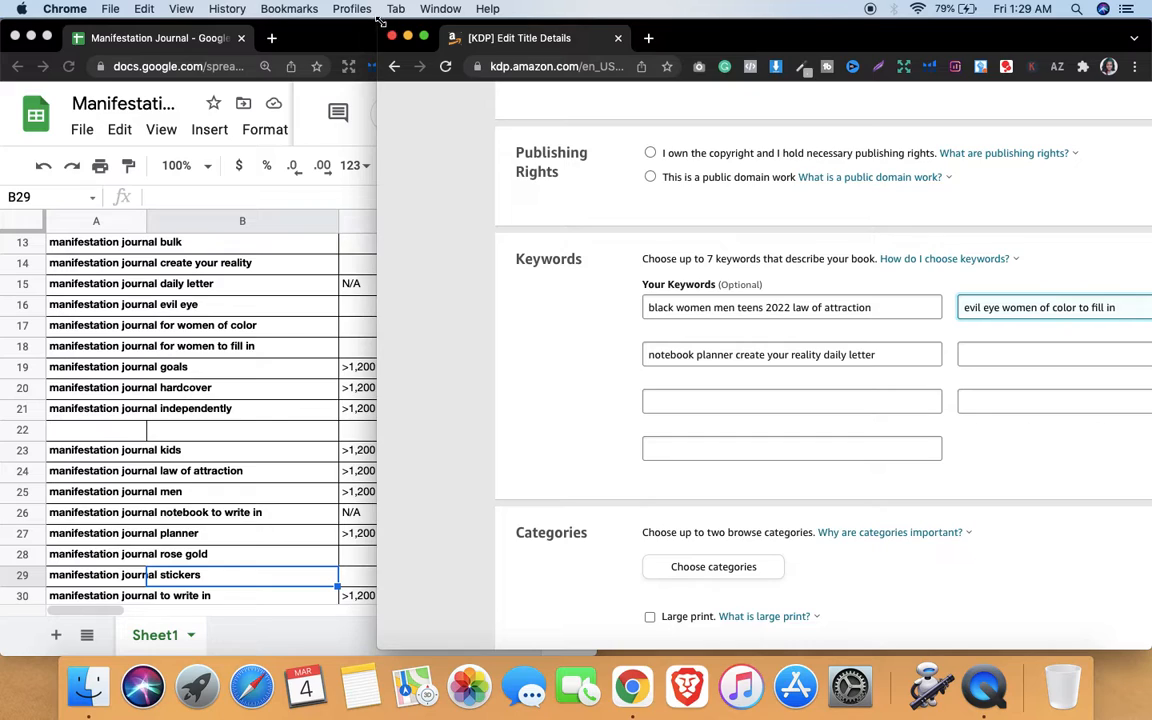
left_click_drag(366, 20, 174, 3)
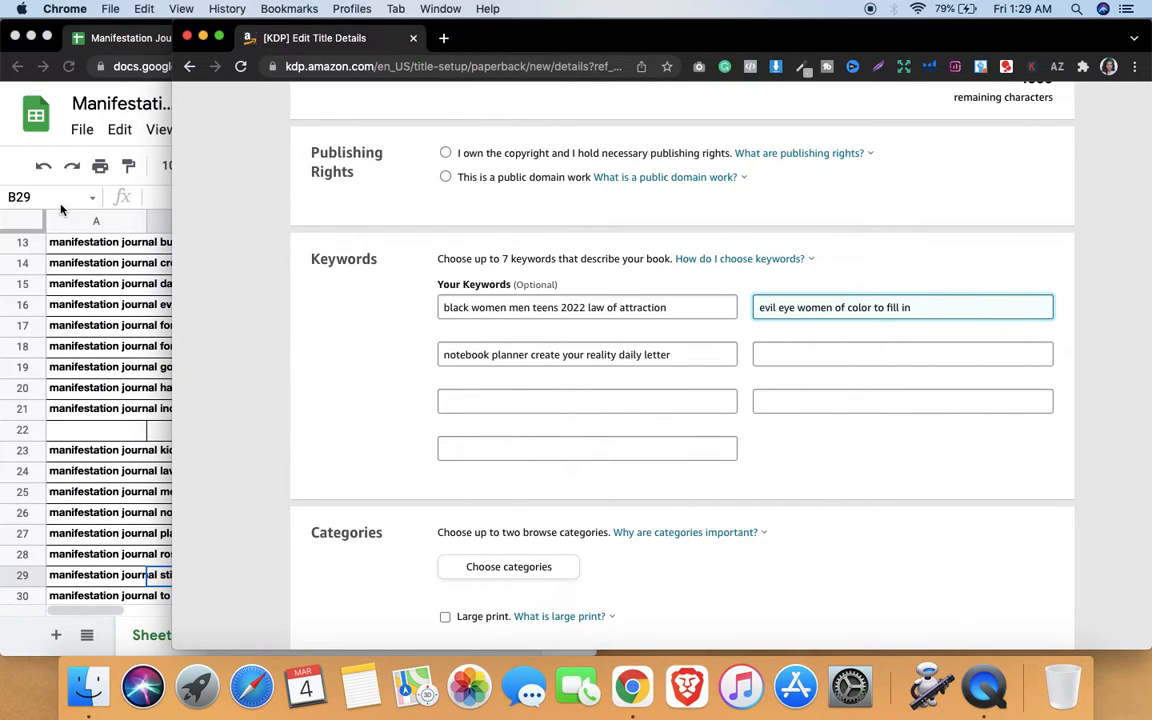
type("goals")
- Enter "manifesting scripting gift present" in the keyword field below the "notebook planner" one
left_click(501, 401)
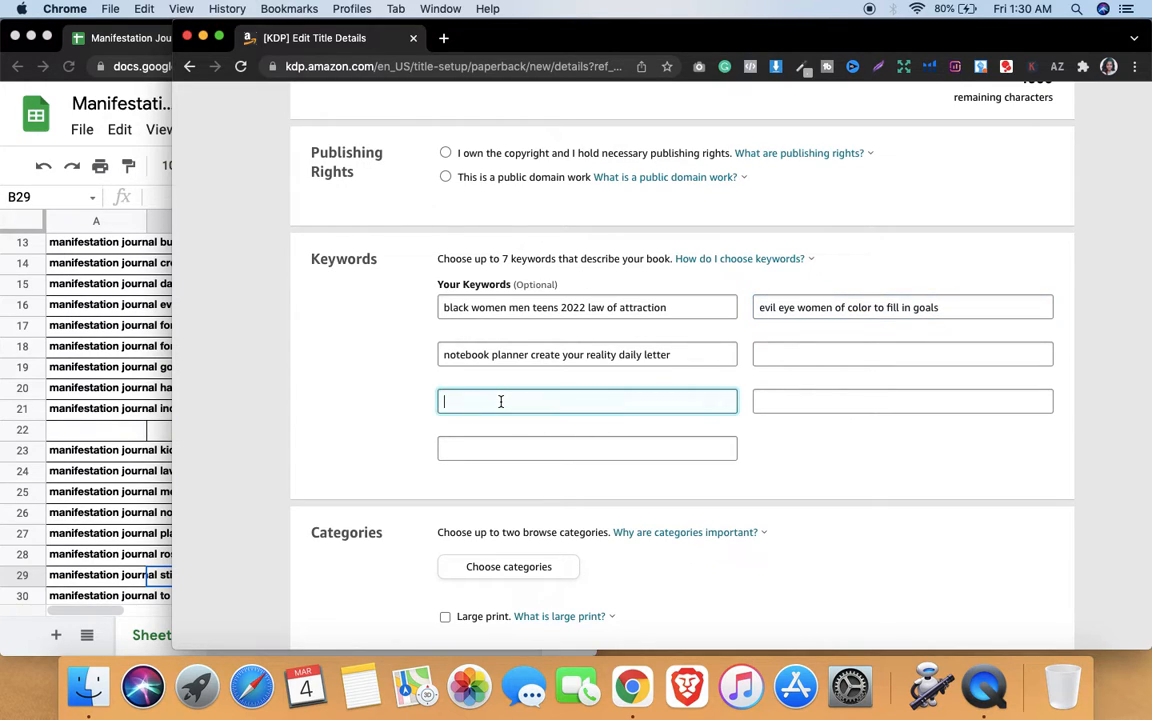
type("manifesting")
type("scripting")
type("gift ")
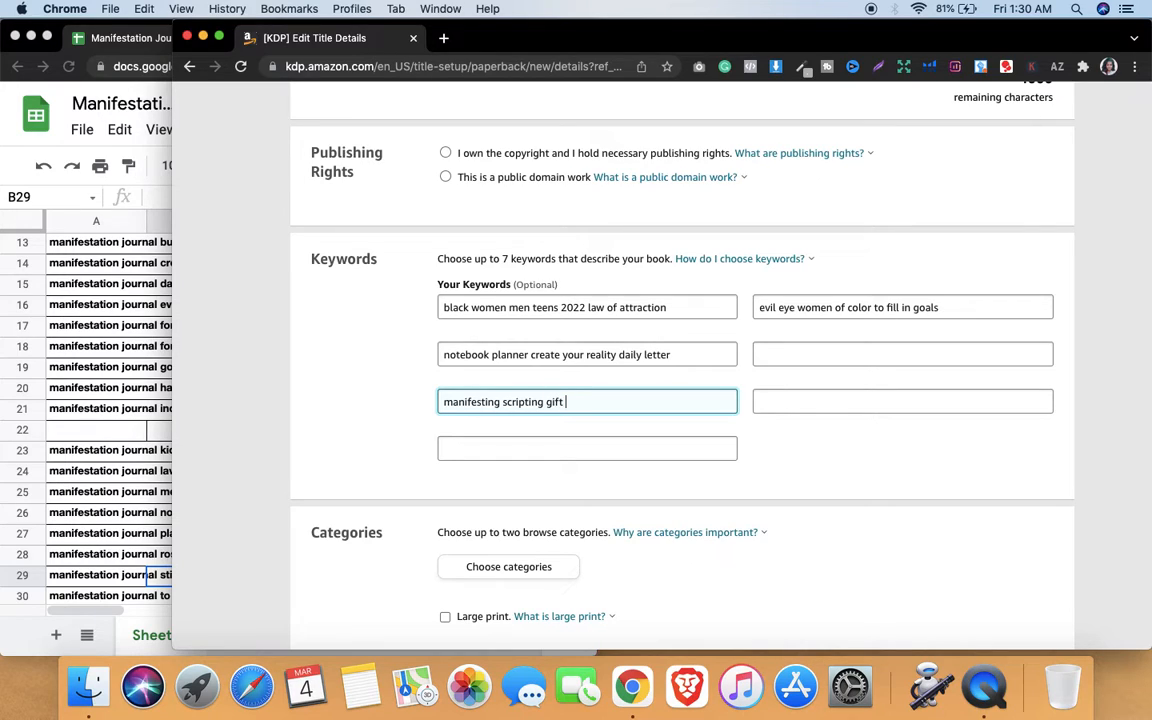
type("present")
- Enter "mother father mom dad granny grandmother son" in the keyword field beside the "manifesting scripting" one
left_click(783, 406)
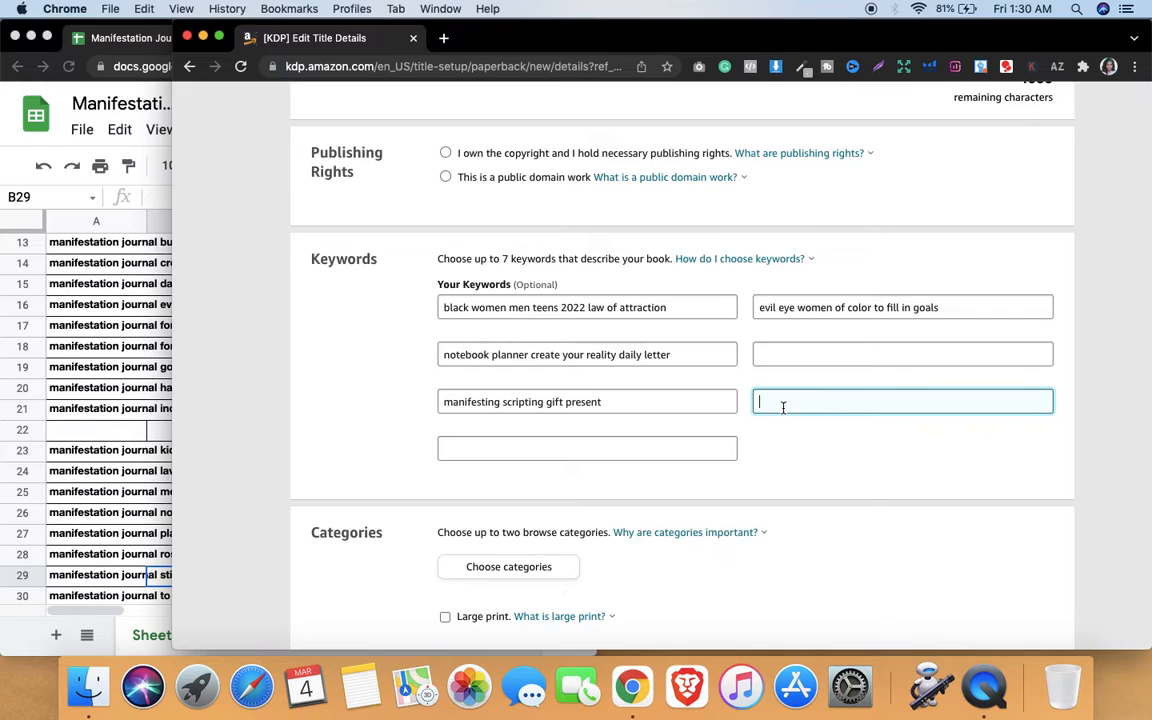
type("mother father mom dad granny")
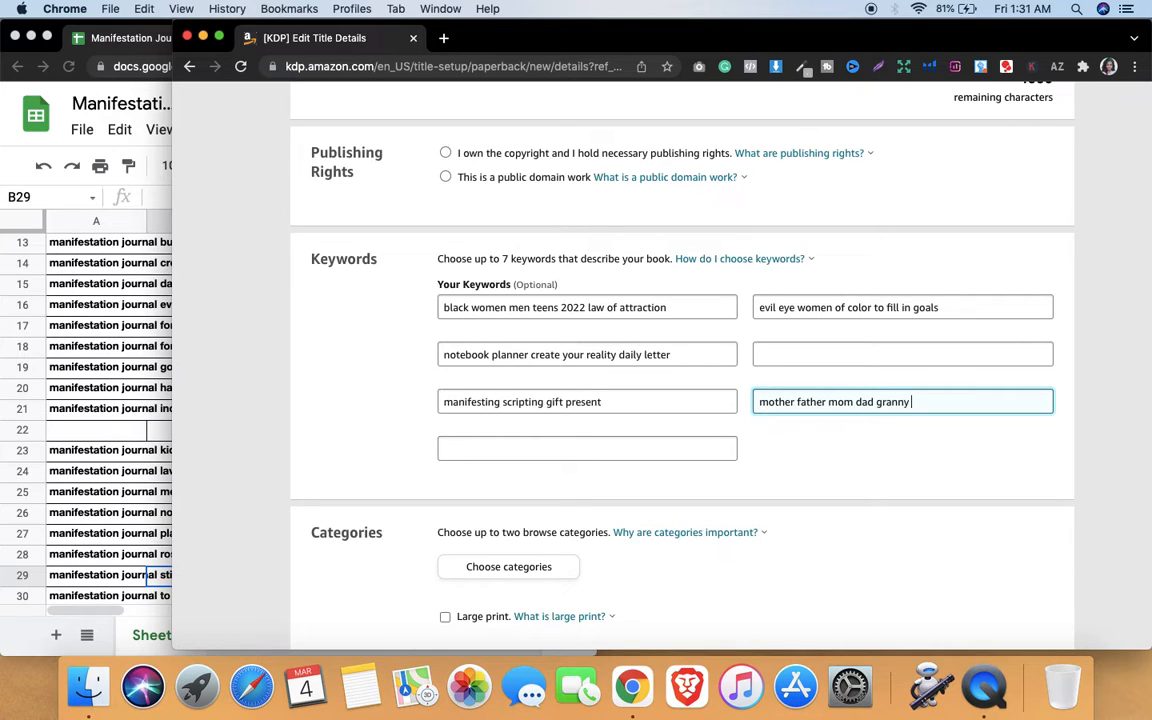
type(" grandmother son")
- Fill the last keyword field with "daughter senior elderly friend co-worker"
left_click(548, 455)
type("daughter")
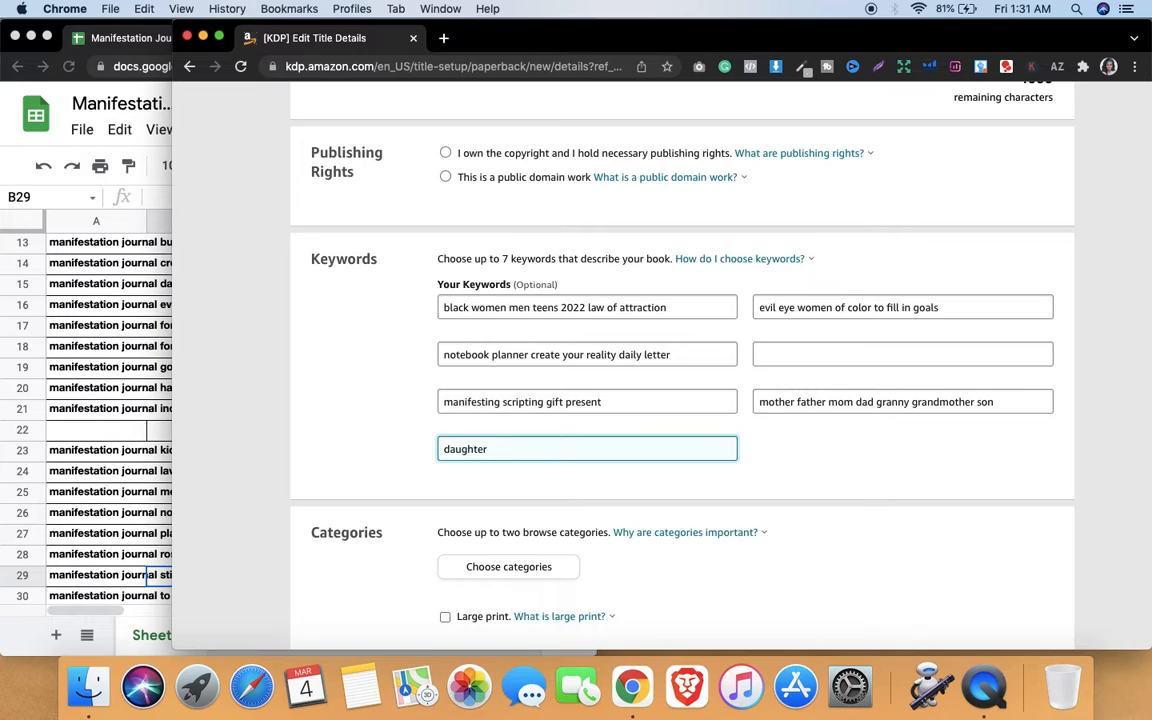
type(" senior elderly friend co-worker")
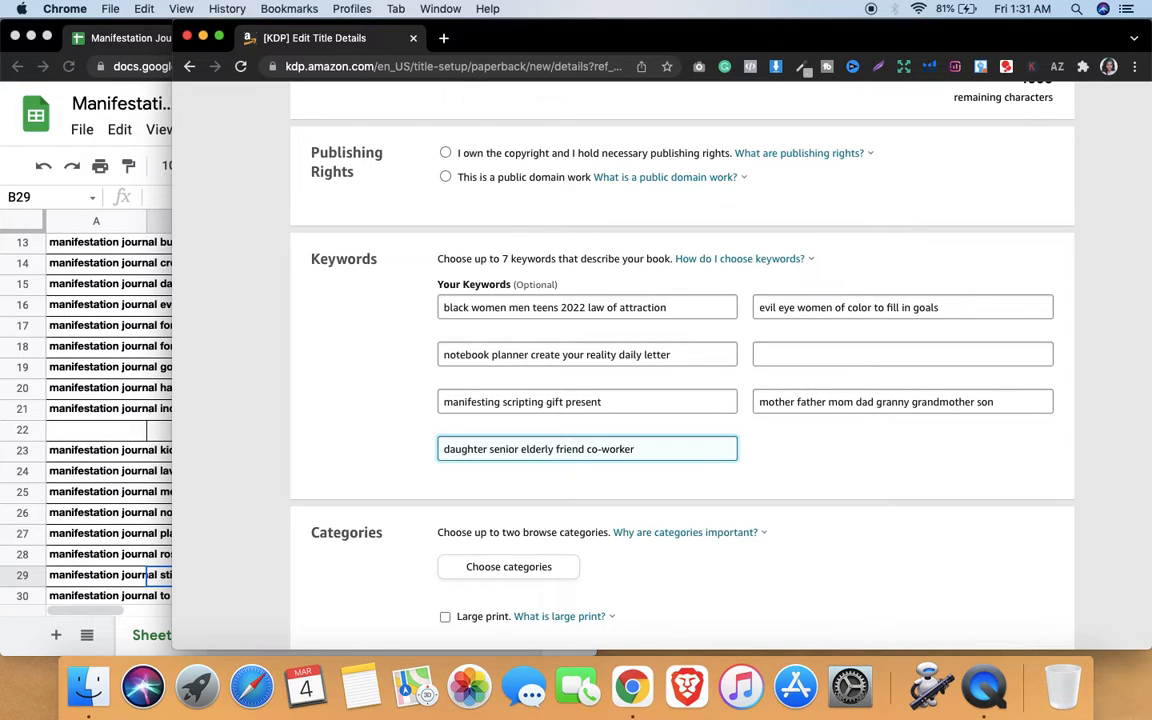
- Append "dream aim" after "present" in the "manifesting scripting" keyword field
left_click(642, 401)
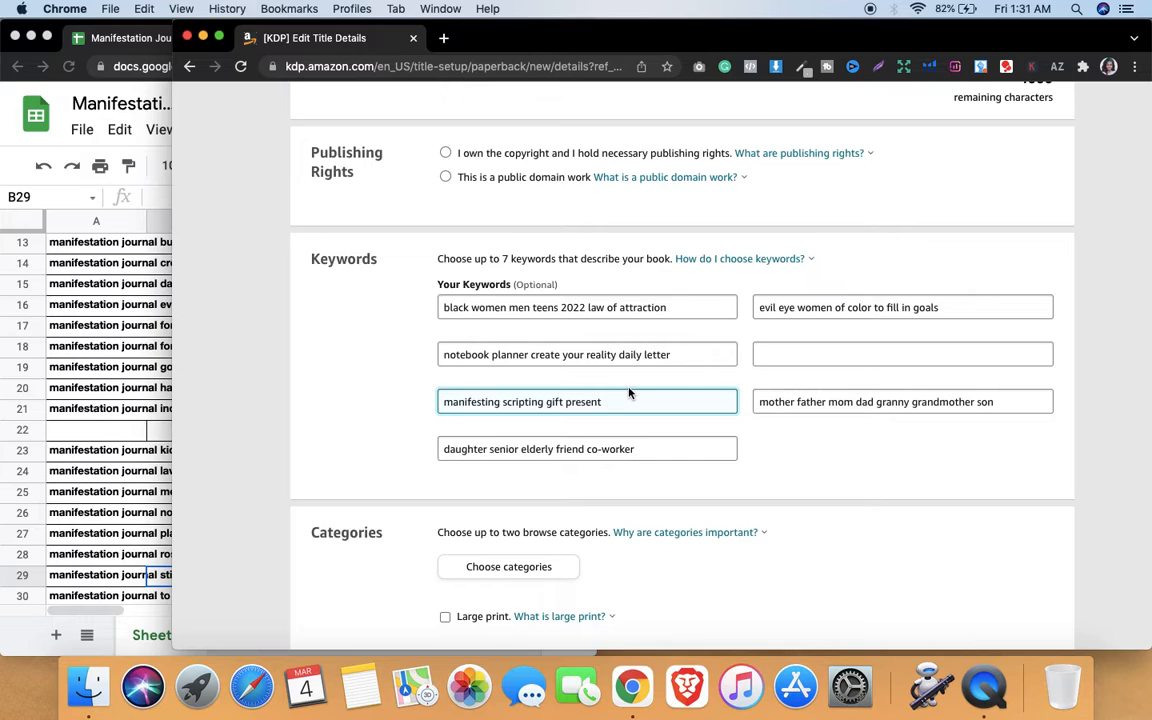
type("dream")
type("aim")
left_click(937, 467)
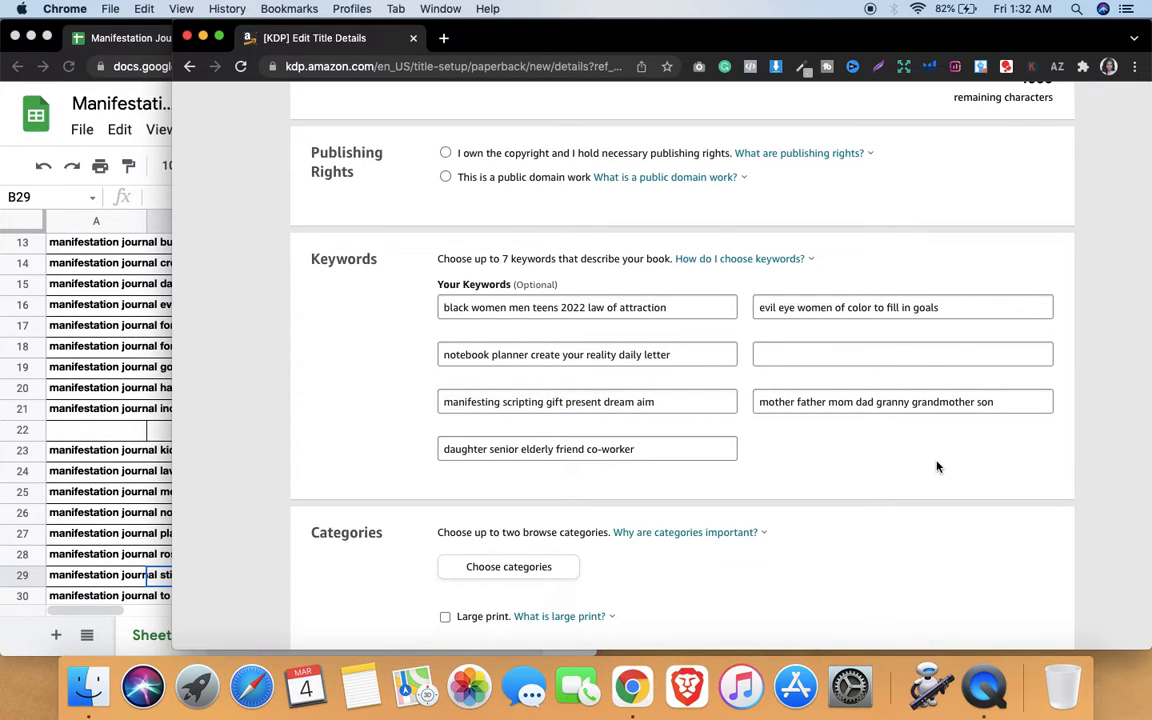
- Expand the KDP title details page to full screen at the Categories and Adult Content sections
scroll(937, 467, "down", 1)
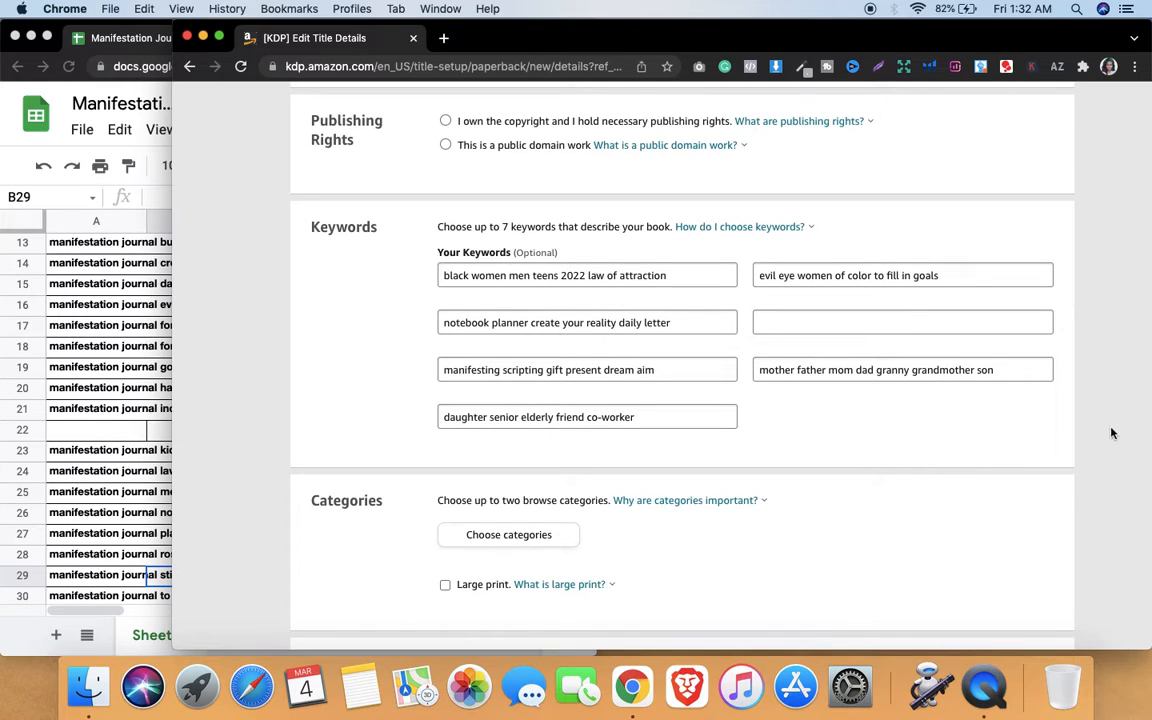
scroll(1139, 430, "down", 1)
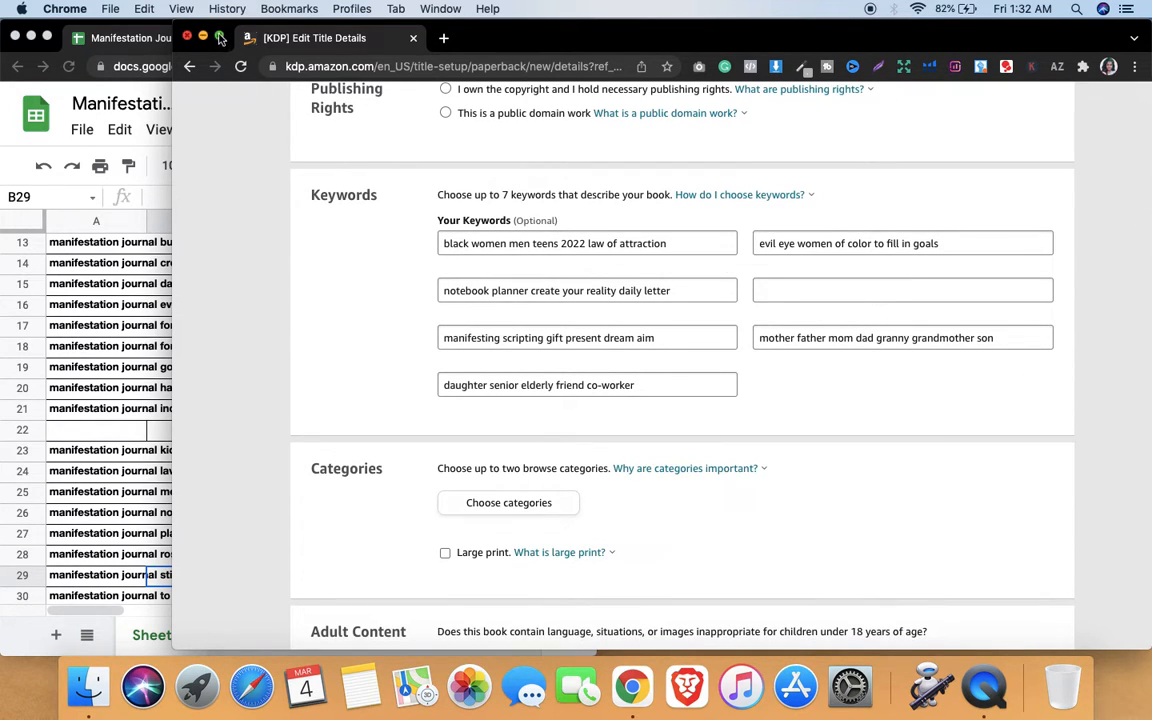
key("ctrl+super+f")
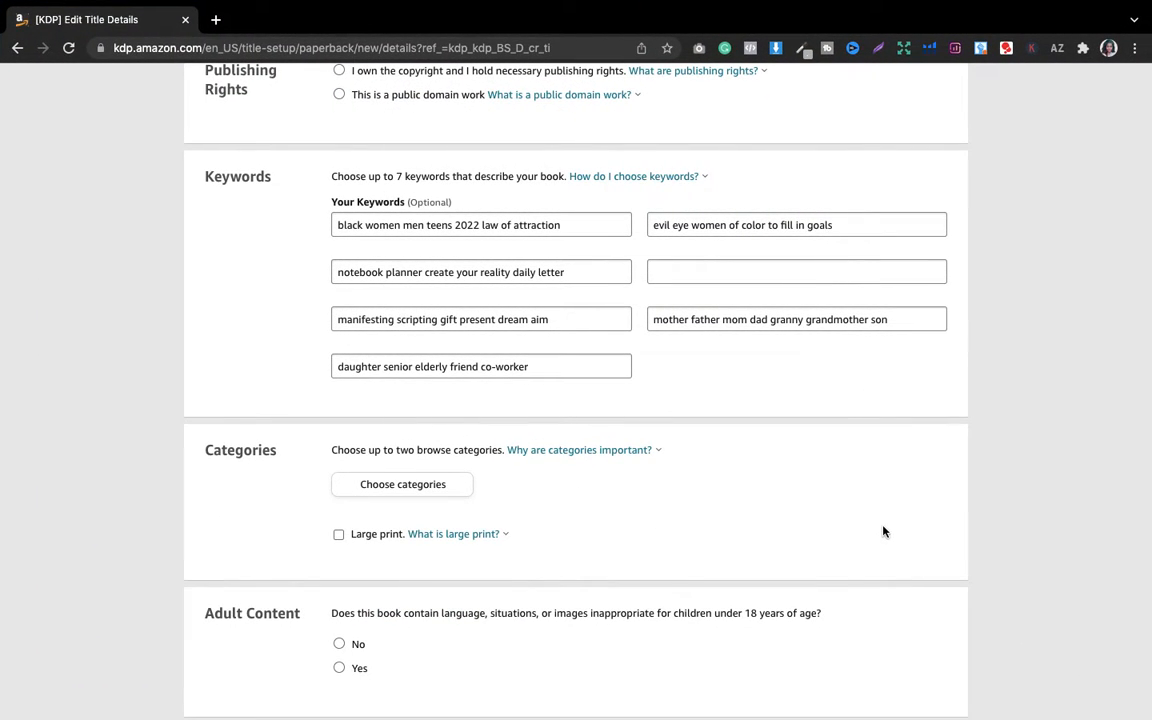
scroll(930, 500, "down", 1)
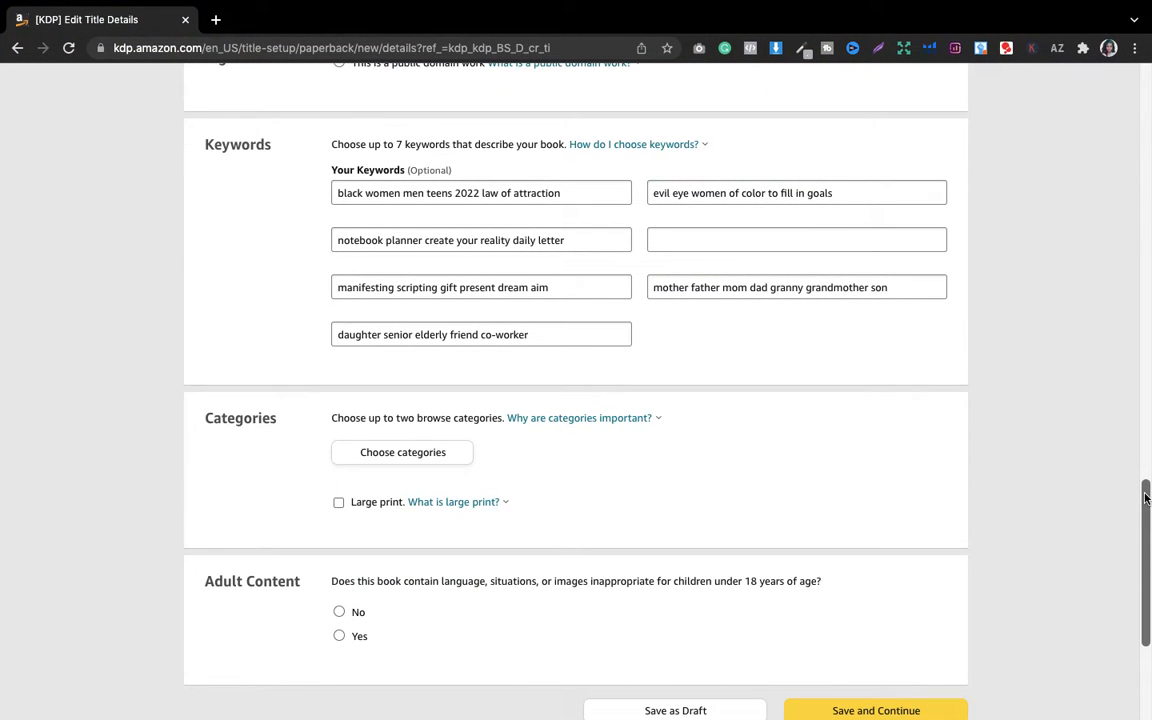